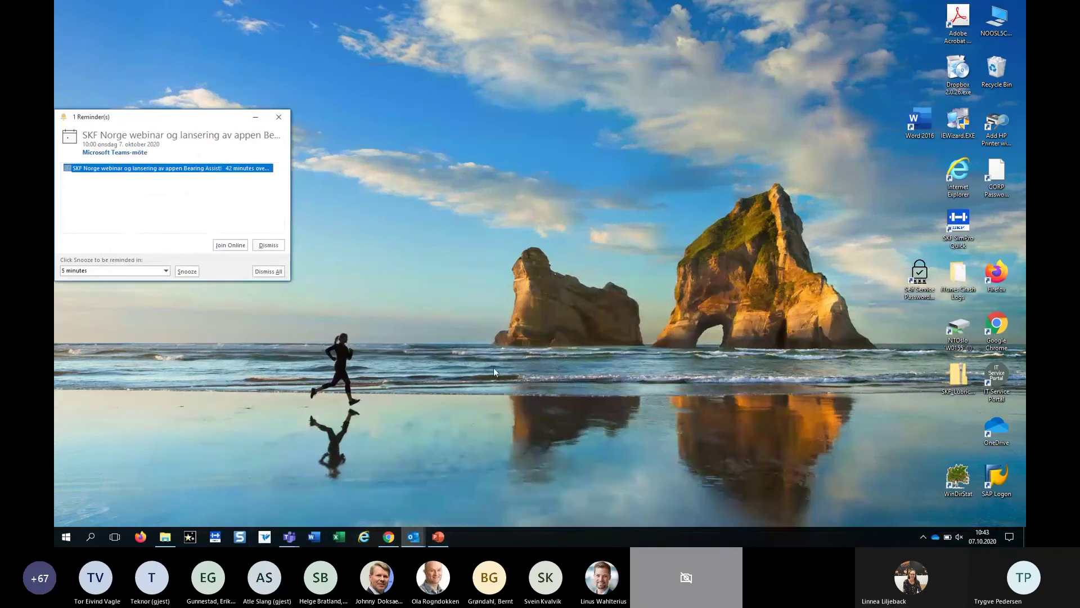
- Switch to the DialSet page in Chrome and set the bearing to d 95, D 200 and B 45 mm, keeping deep groove ball bearings
left_click(386, 538)
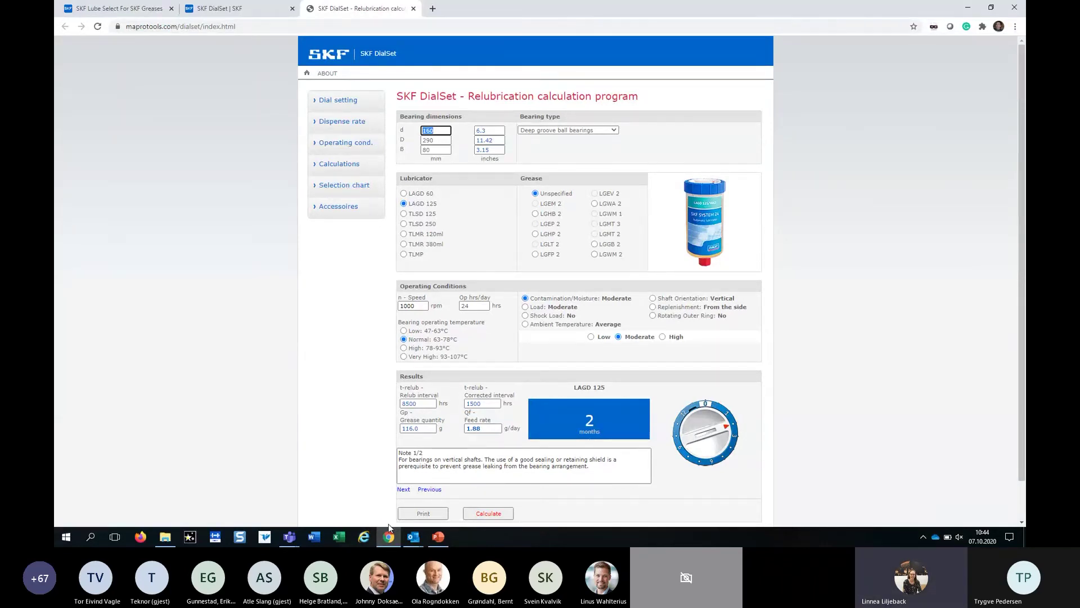
type("95")
key("Tab")
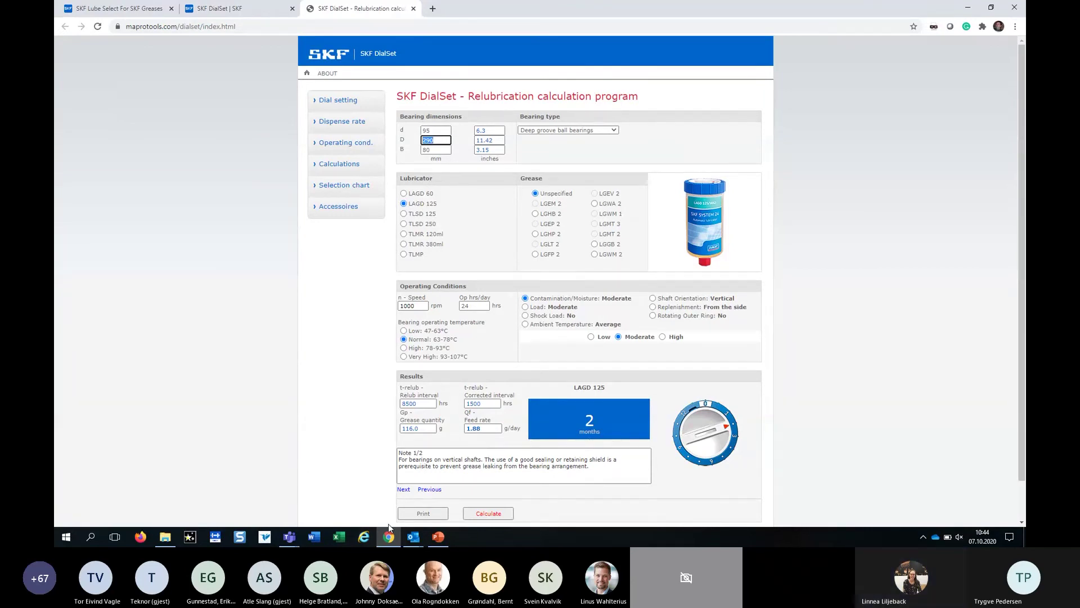
type("200")
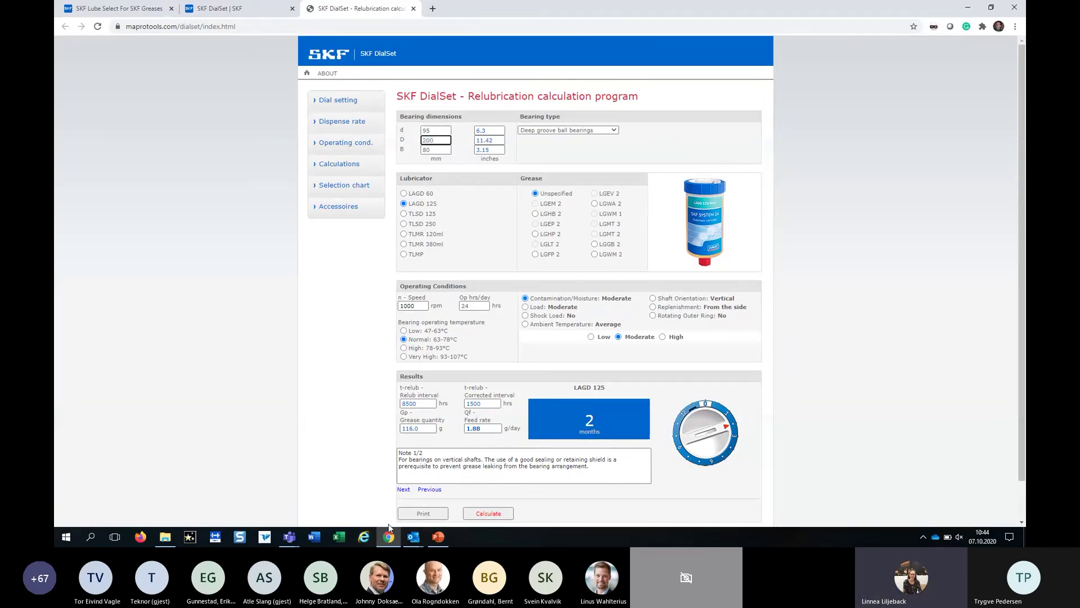
key("Tab")
type("45")
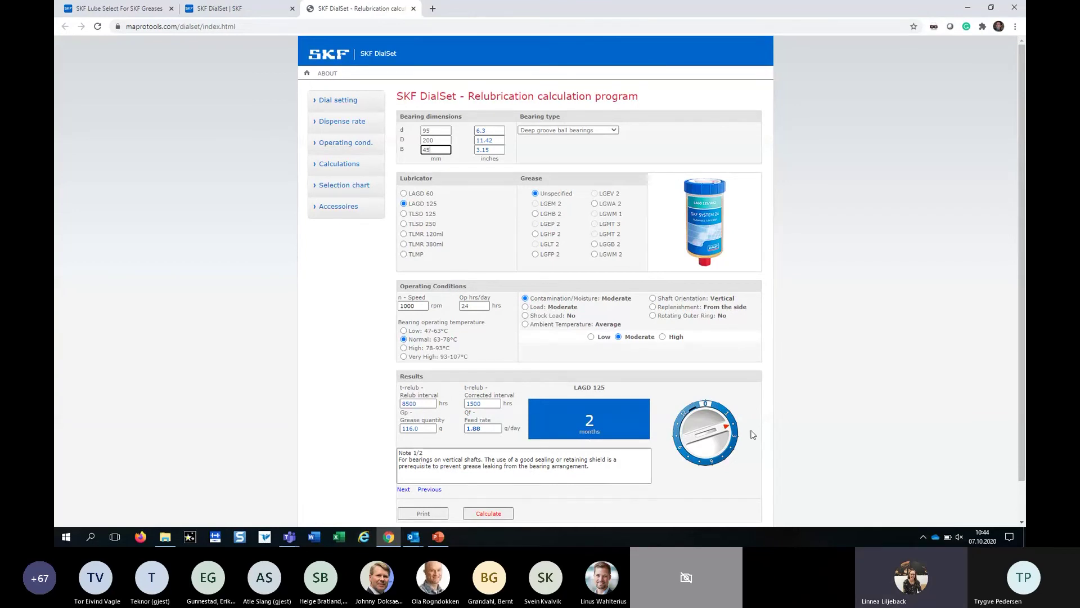
left_click(614, 132)
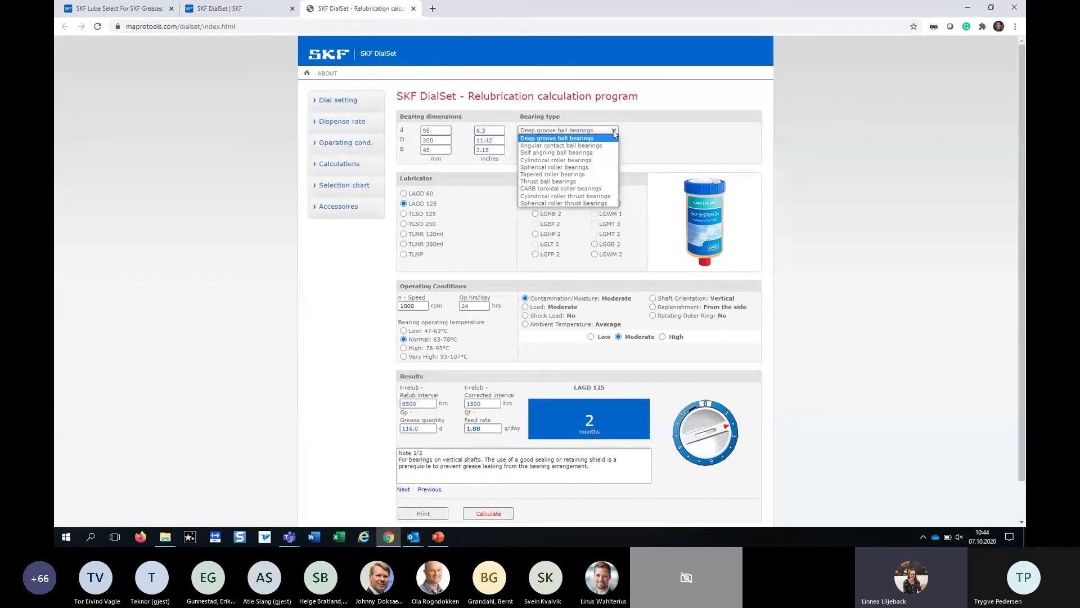
left_click(614, 133)
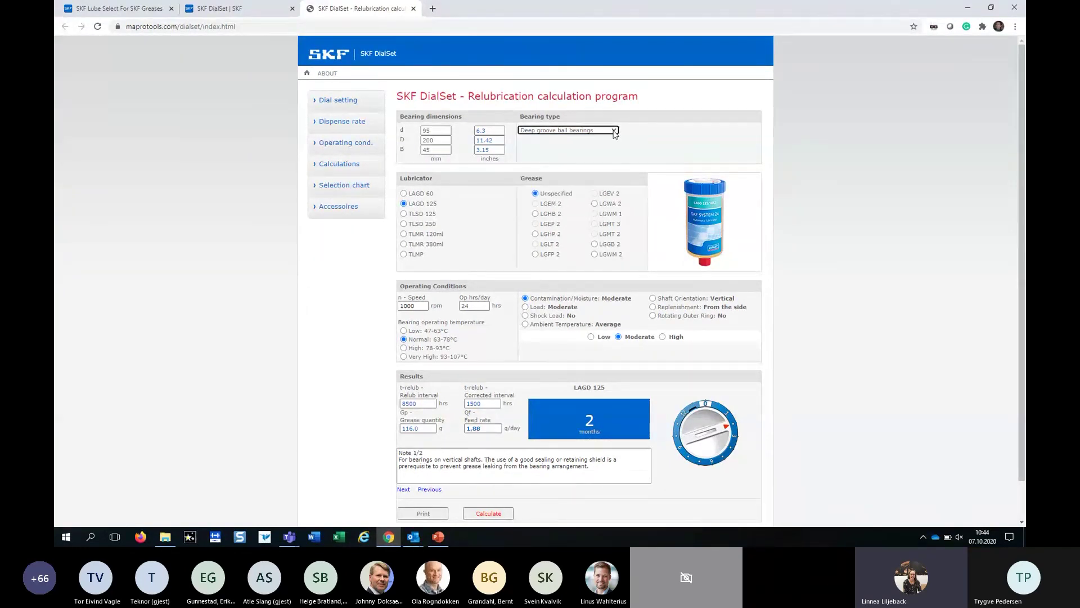
- Select the LAGD 60 lubricator and set the operating speed to 1500 rpm
left_click(404, 193)
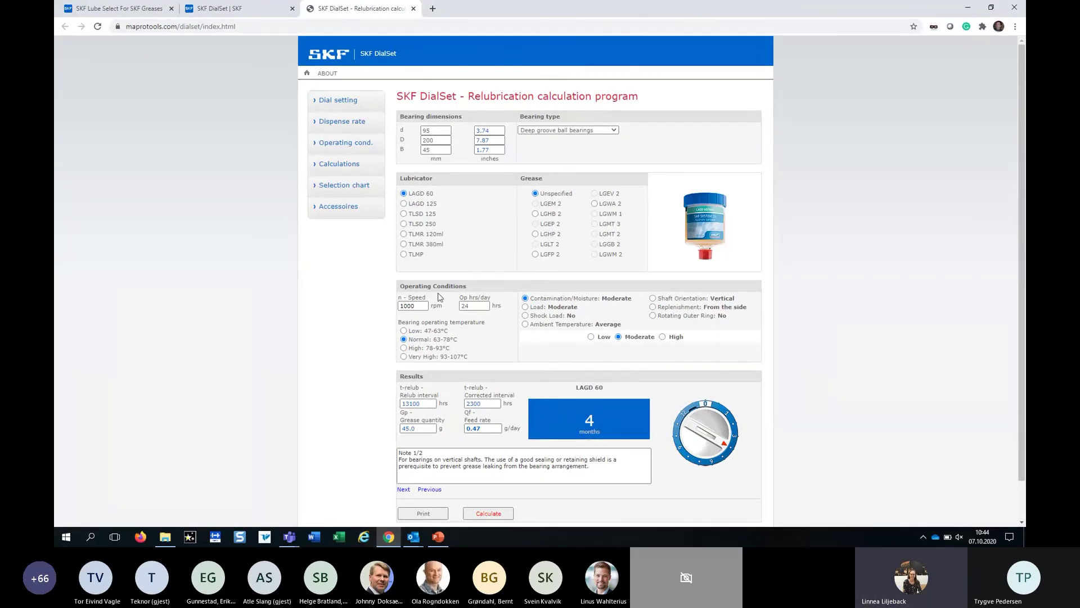
left_click_drag(429, 305, 404, 306)
type("500")
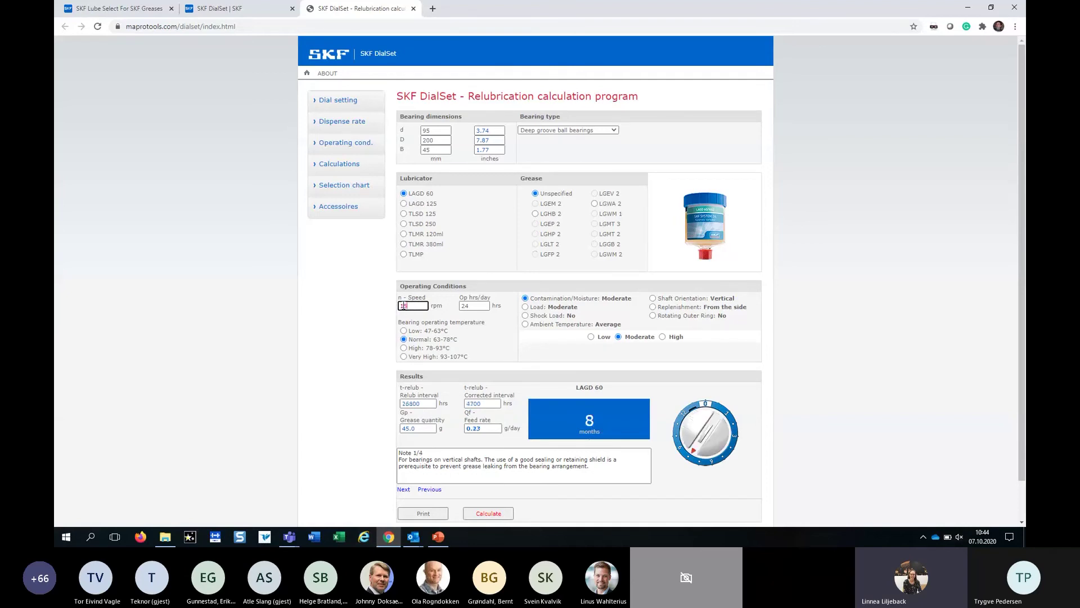
left_click(472, 306)
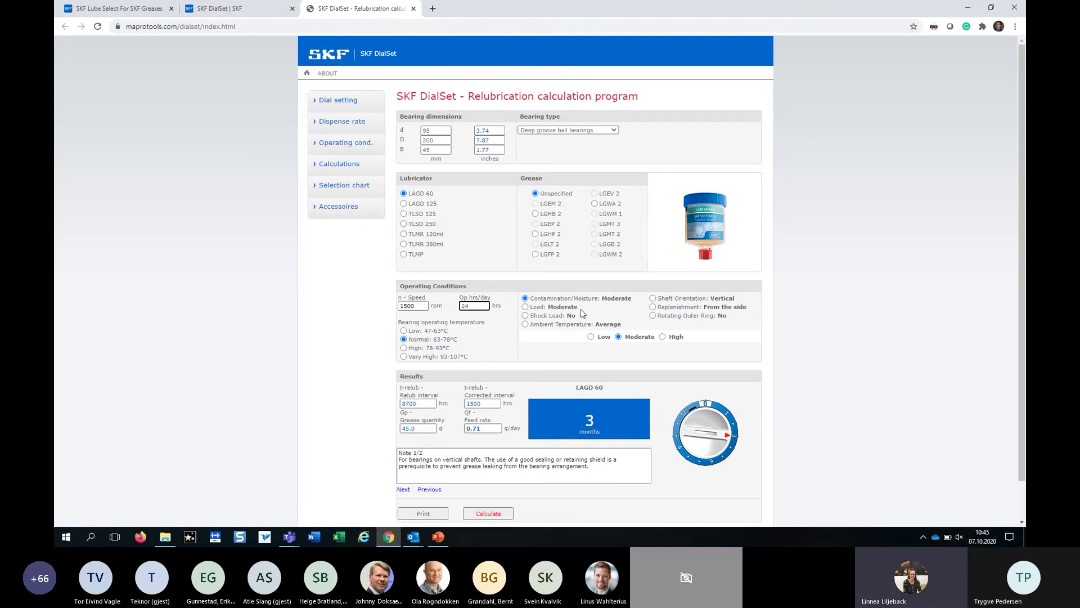
- Set the contamination/moisture condition to High and the load to Low
left_click(663, 337)
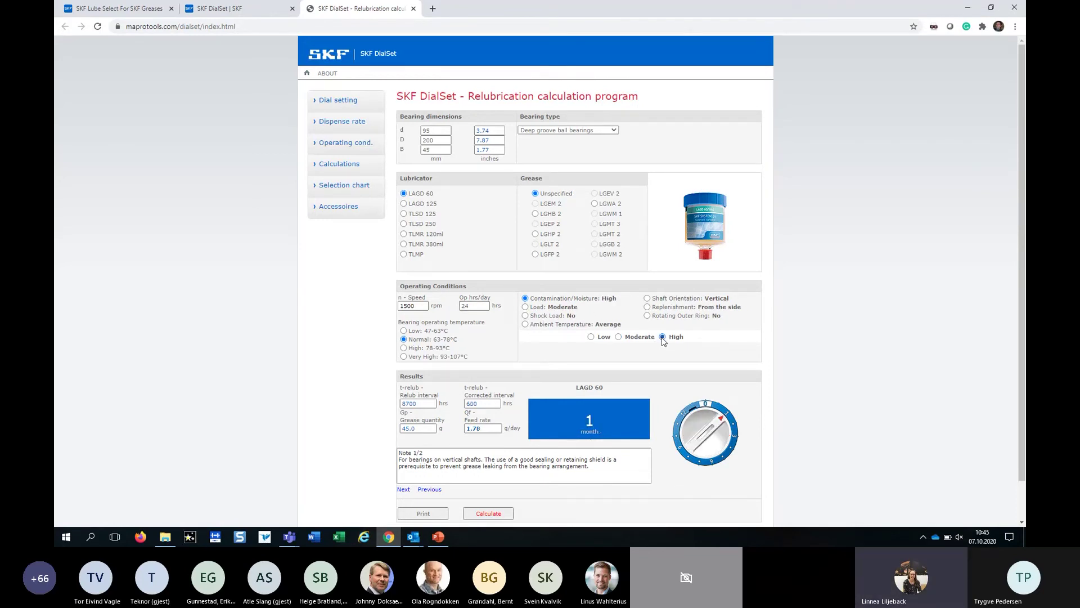
left_click(525, 307)
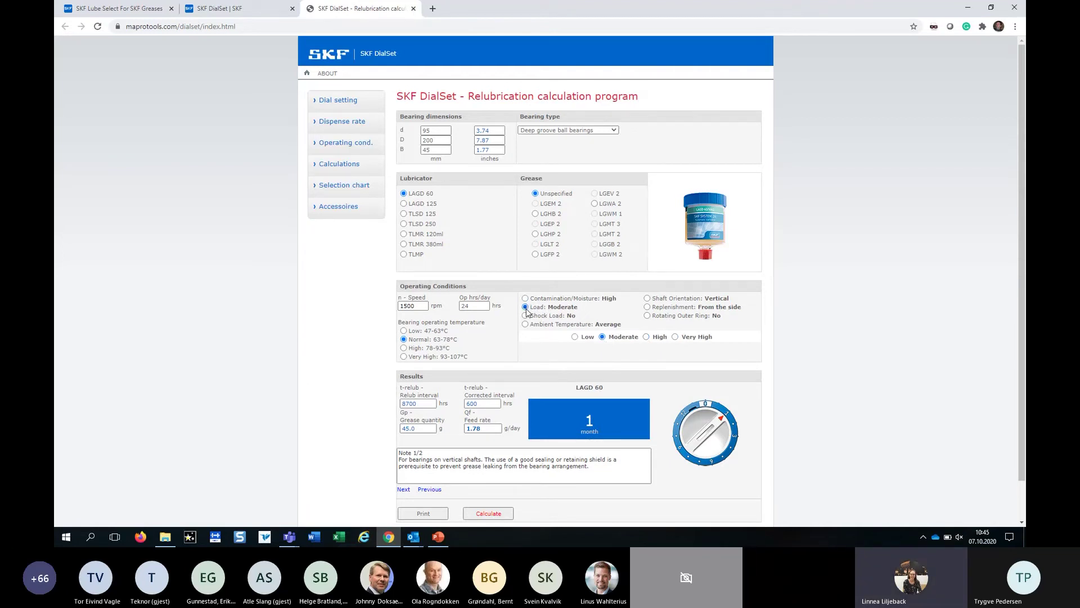
left_click(574, 337)
- Review the available options for ambient temperature, shaft orientation, replenishment and rotating outer ring
left_click(526, 324)
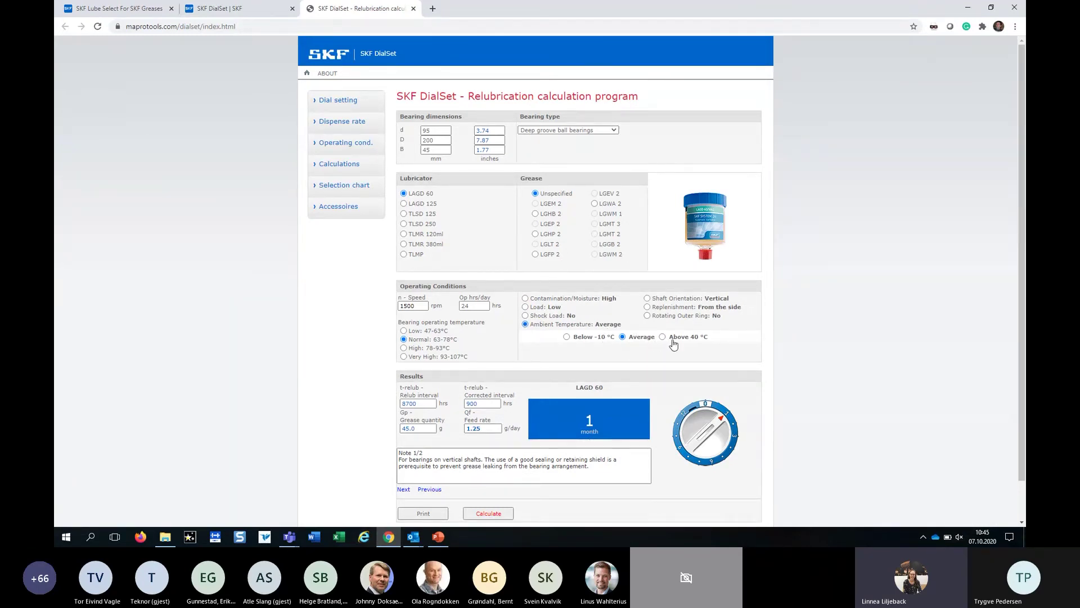
left_click(647, 299)
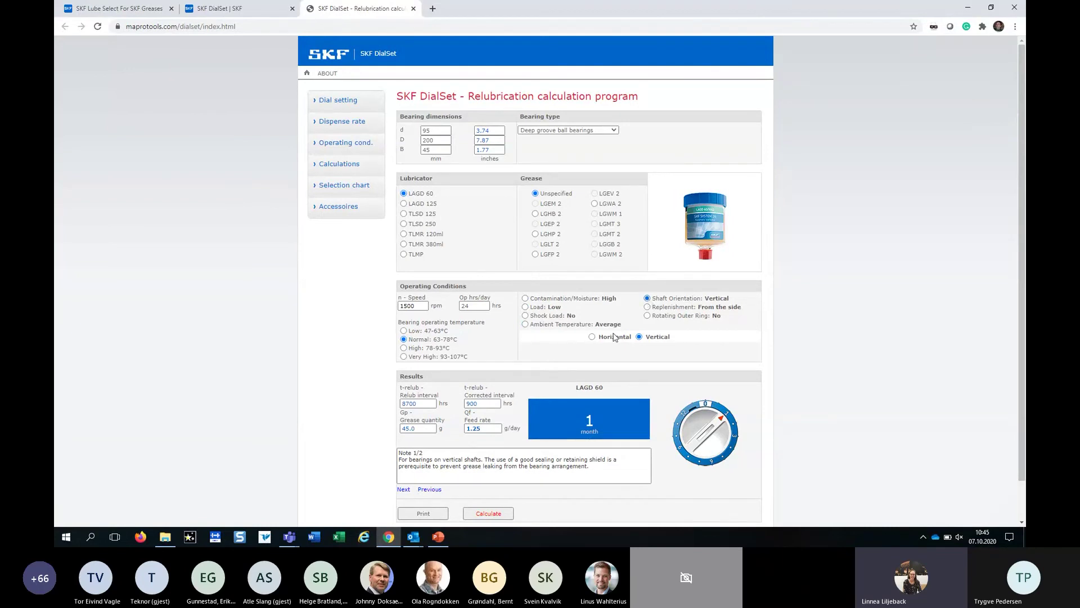
left_click(647, 307)
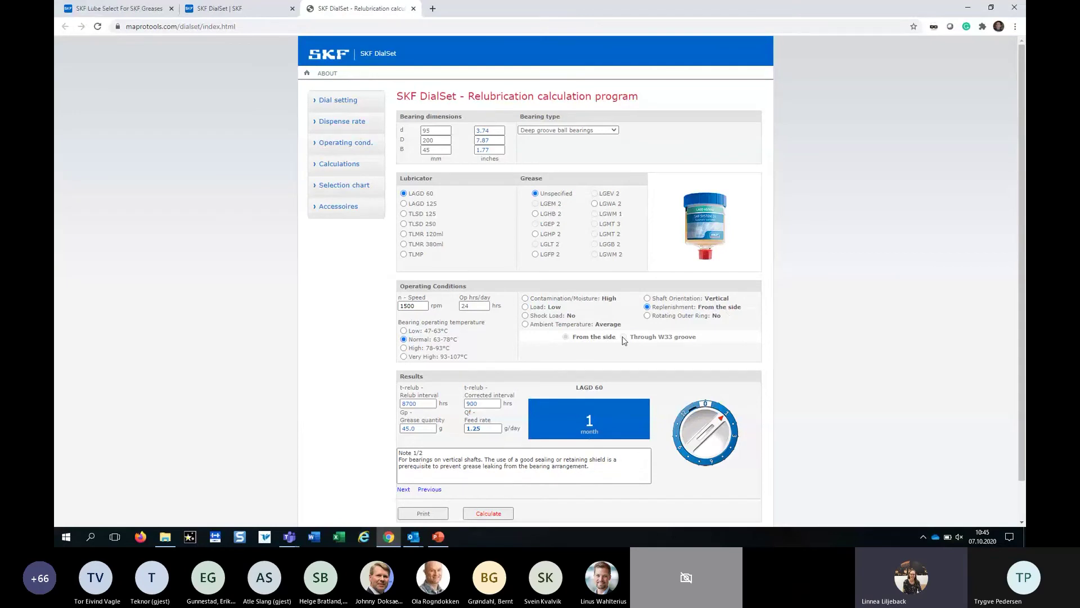
left_click(648, 316)
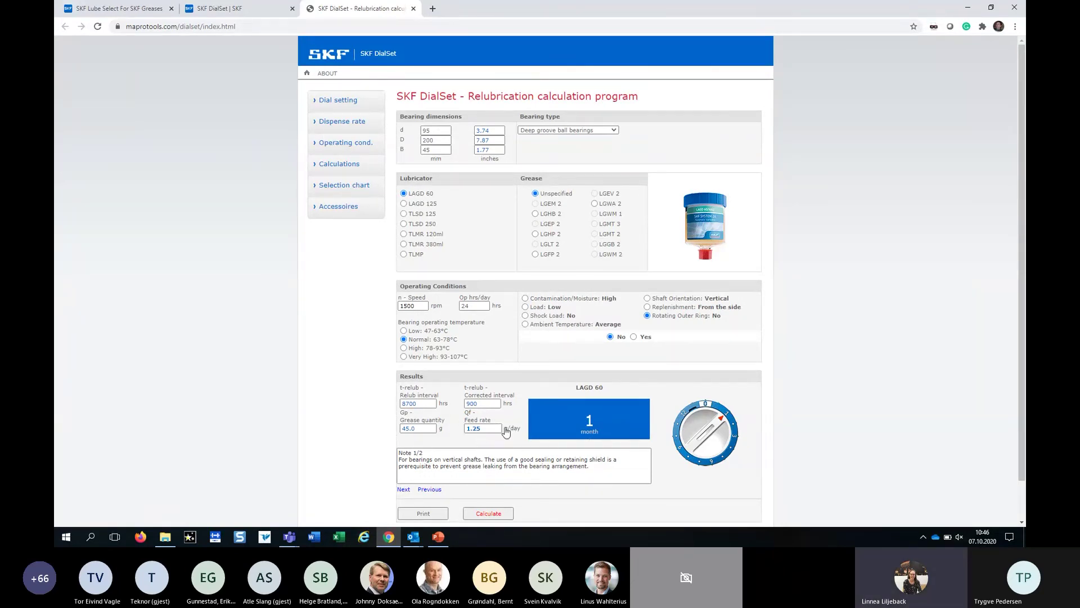
- Set the bearing operating temperature to Low: 47-63°C and select the LAGD 125 lubricator
left_click(403, 331)
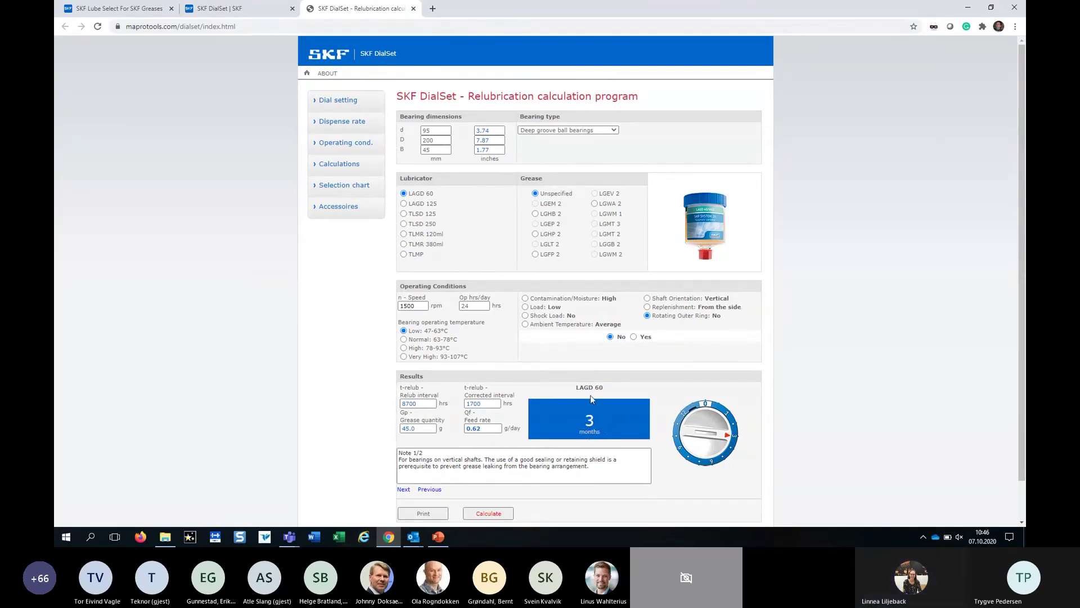
left_click(404, 204)
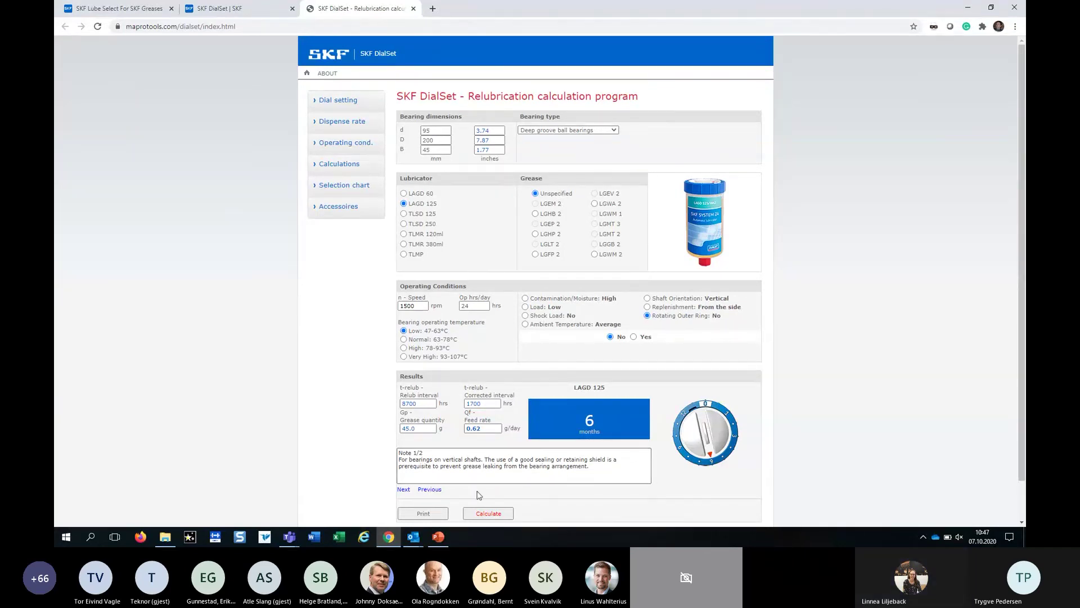
- Preview the printout of the relubrication calculation and close the preview without saving
left_click(424, 513)
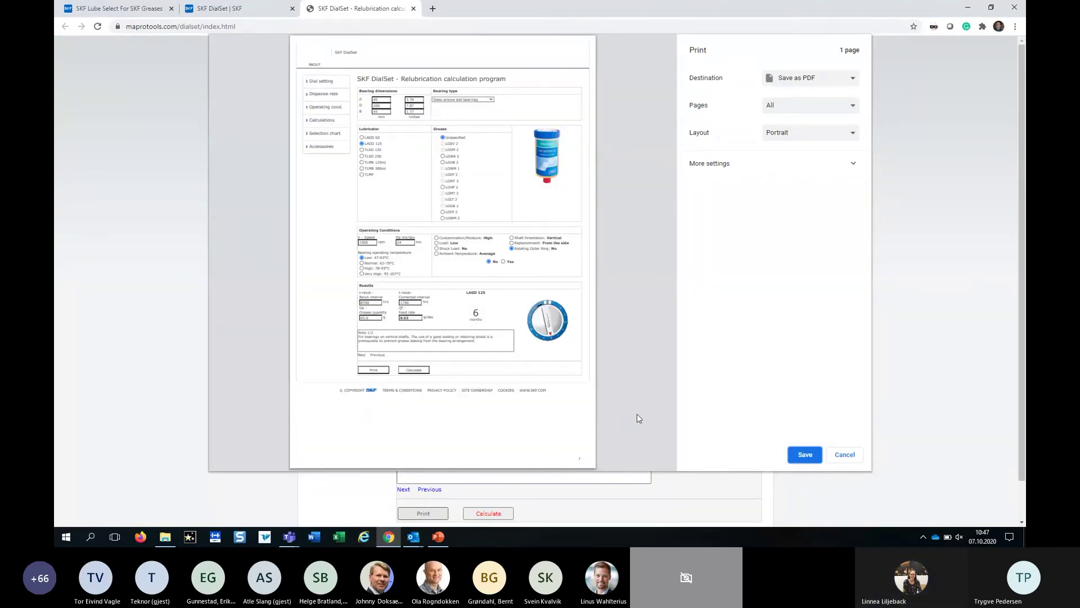
left_click(845, 454)
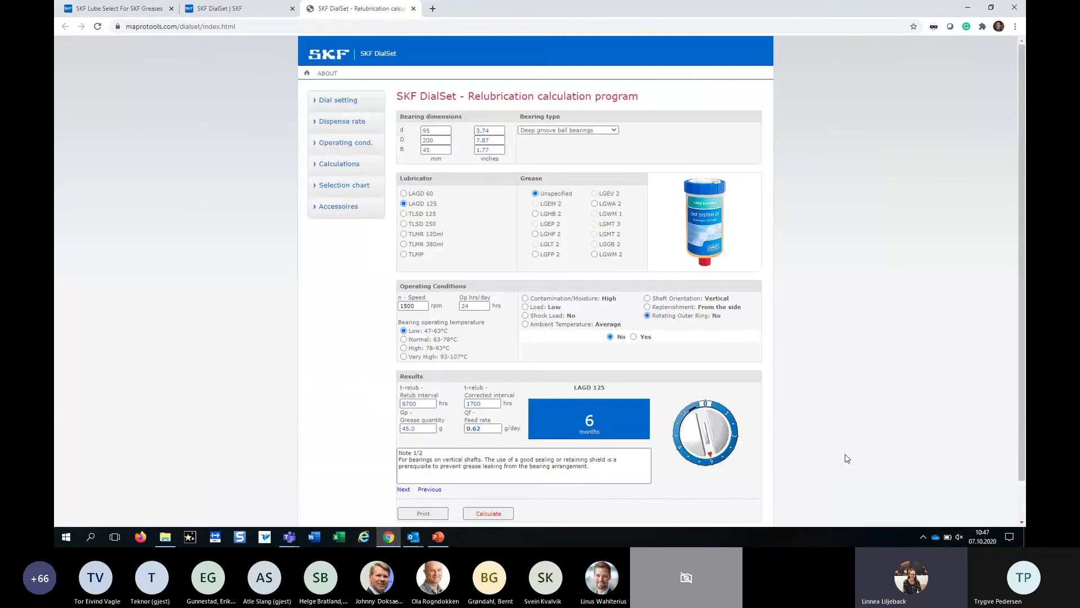
scroll(1023, 374, "down", 1)
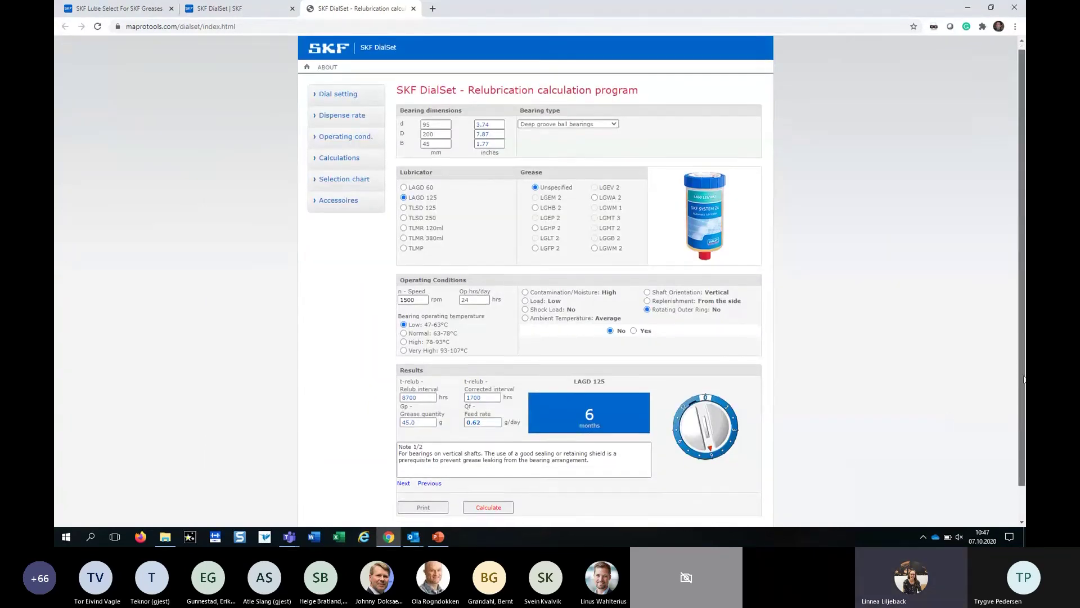
scroll(1023, 375, "up", 1)
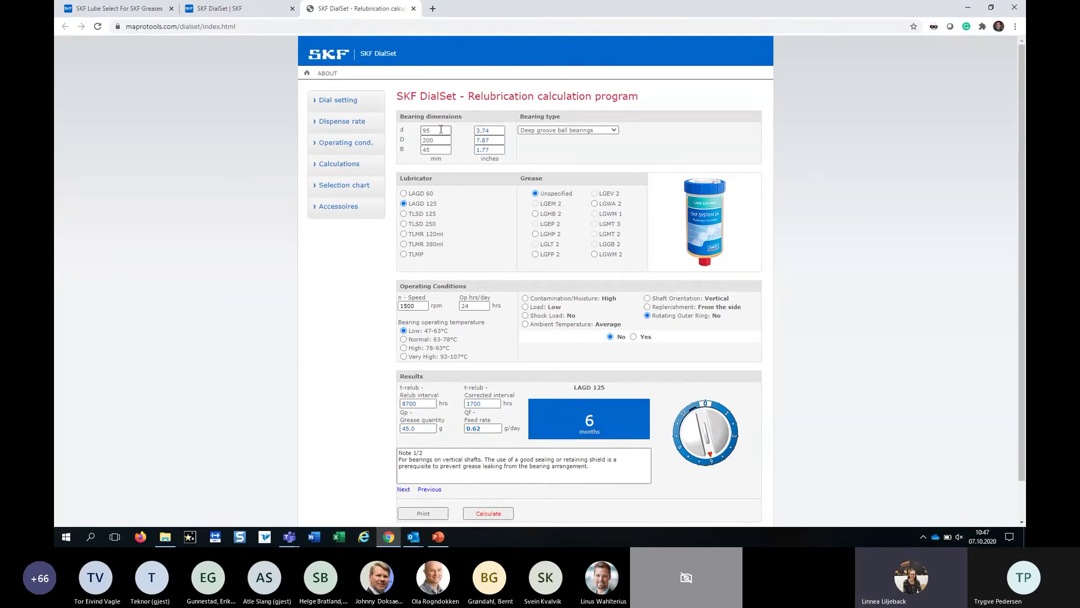
- Change the bearing dimensions to d 200, D 420 and B 138 mm
left_click_drag(441, 129, 421, 134)
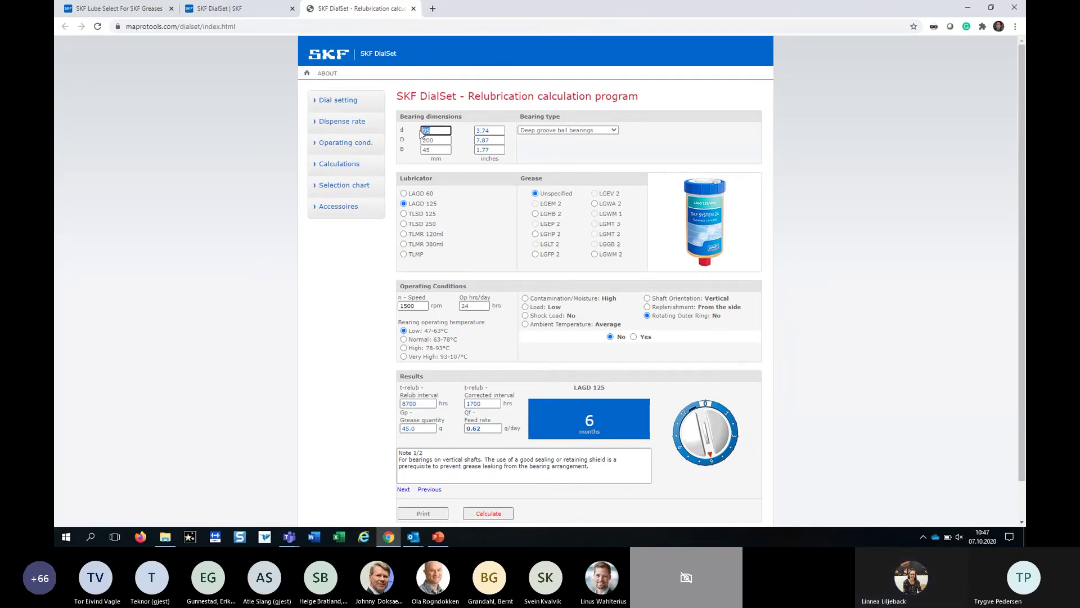
type("2")
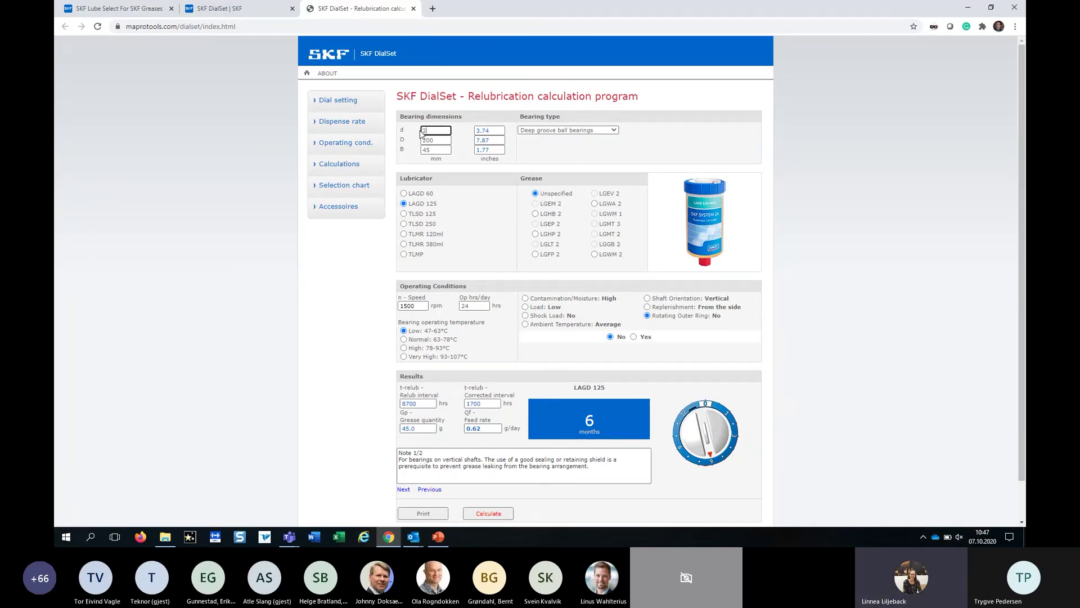
type("00")
left_click(446, 140)
key("BackSpace")
key("BackSpace")
type("420")
key("BackSpace")
key("BackSpace")
key("BackSpace")
key("BackSpace")
type("4")
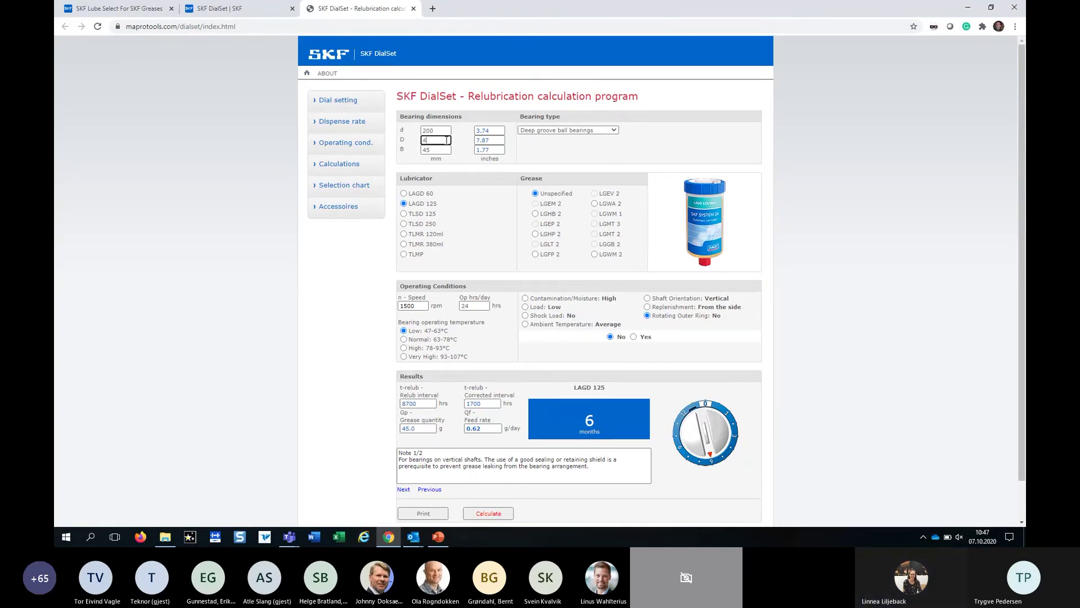
type("20")
key("Tab")
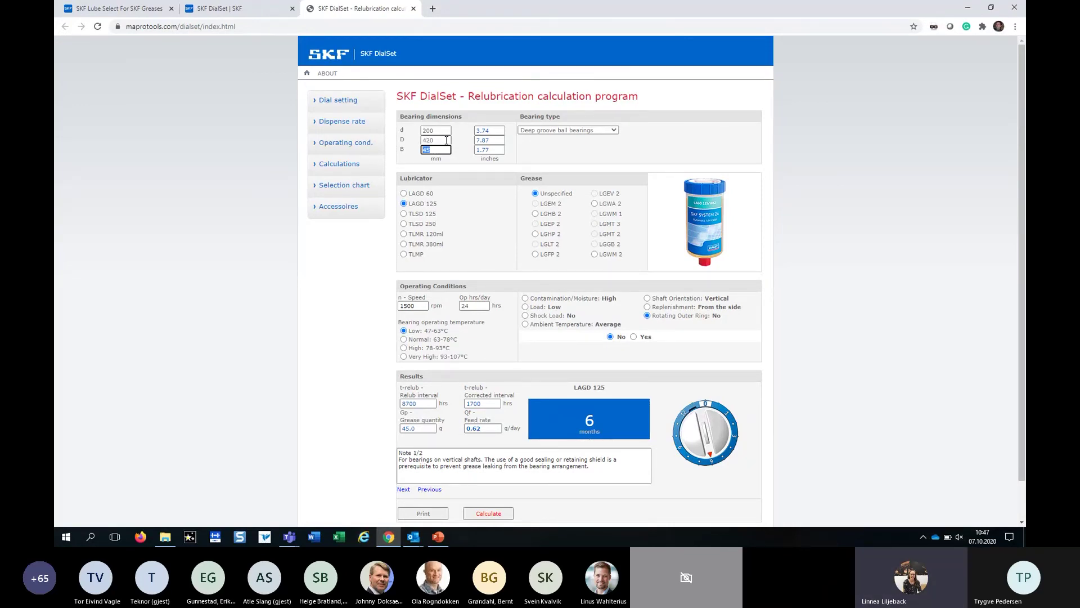
type("138")
- Choose spherical roller bearings as the bearing type, with the Series 223 group
left_click(614, 130)
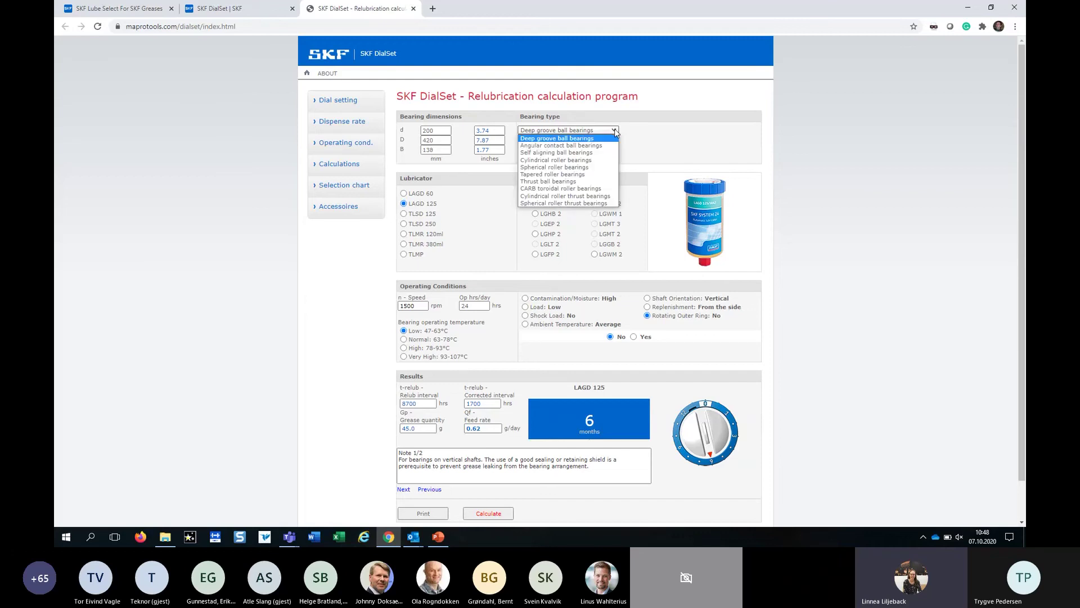
left_click(570, 168)
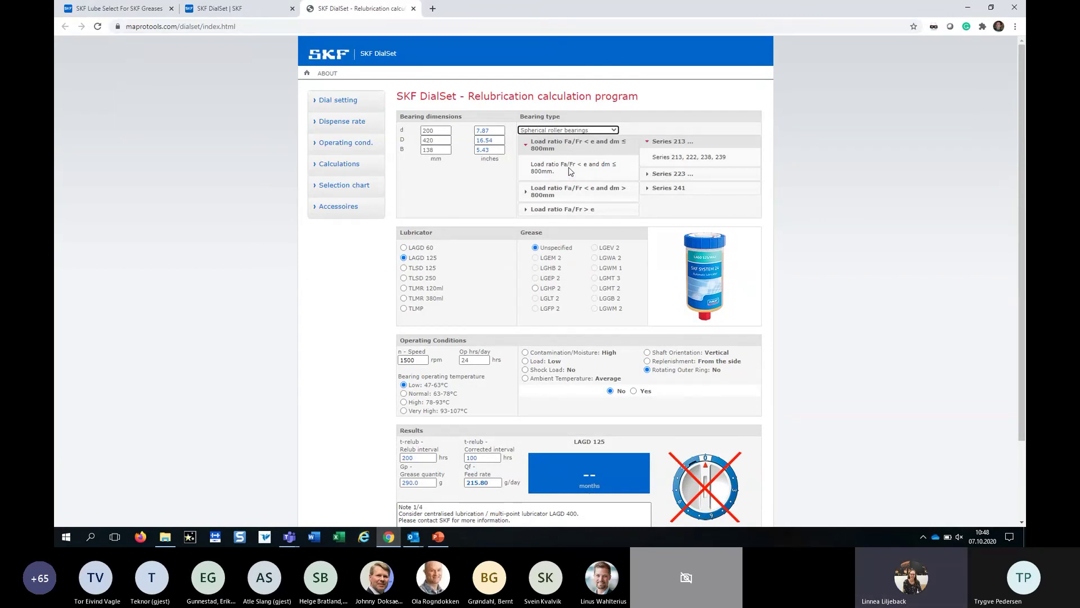
left_click(648, 176)
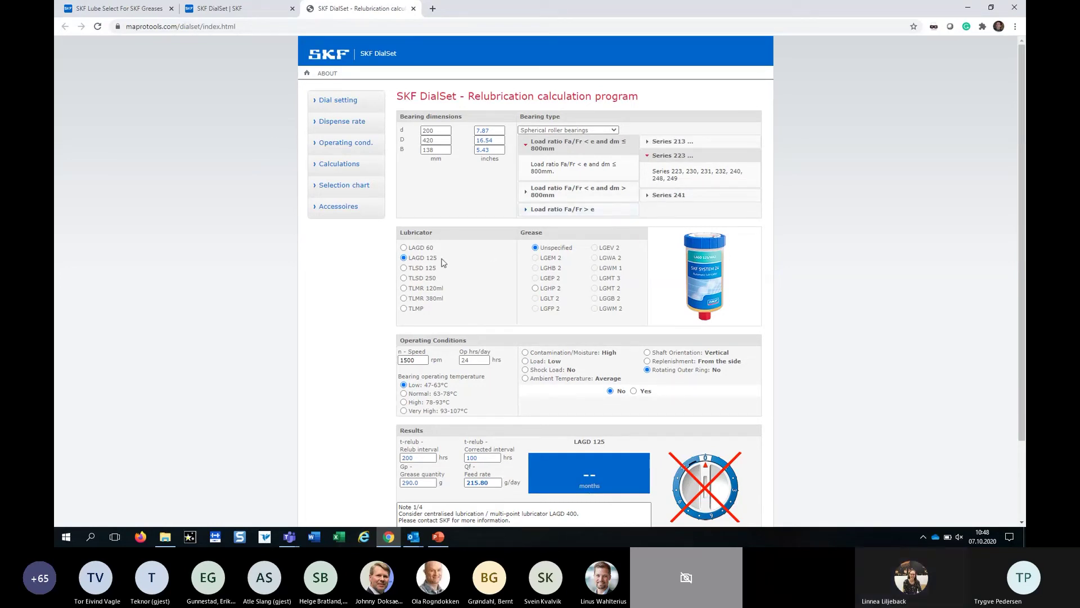
- Select the LAGD 60 lubricator and set the operating conditions to 250 rpm and 8 hours per day
left_click(404, 248)
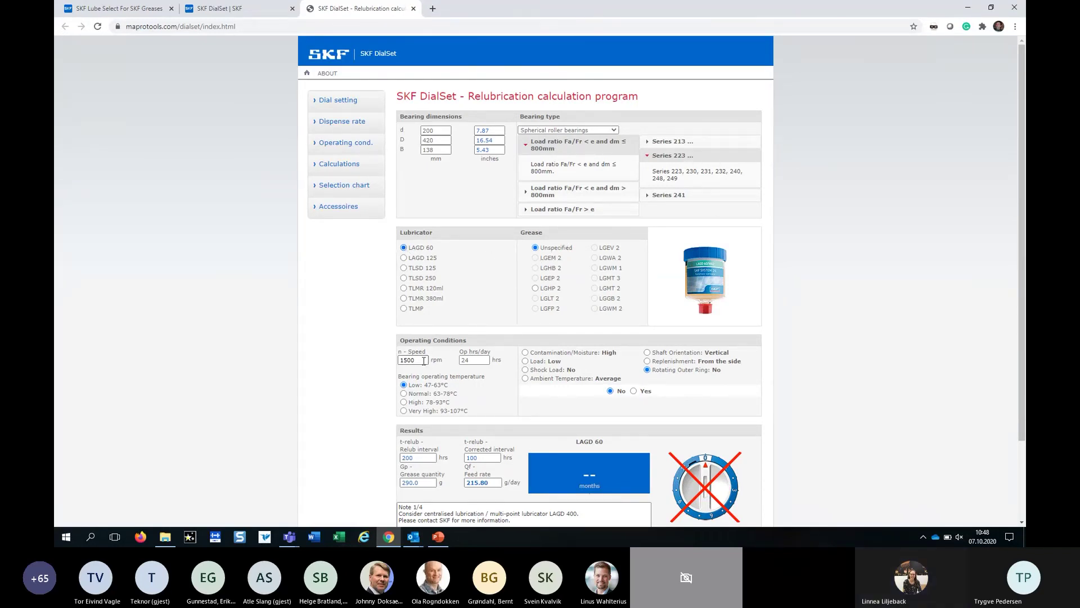
left_click_drag(428, 360, 398, 364)
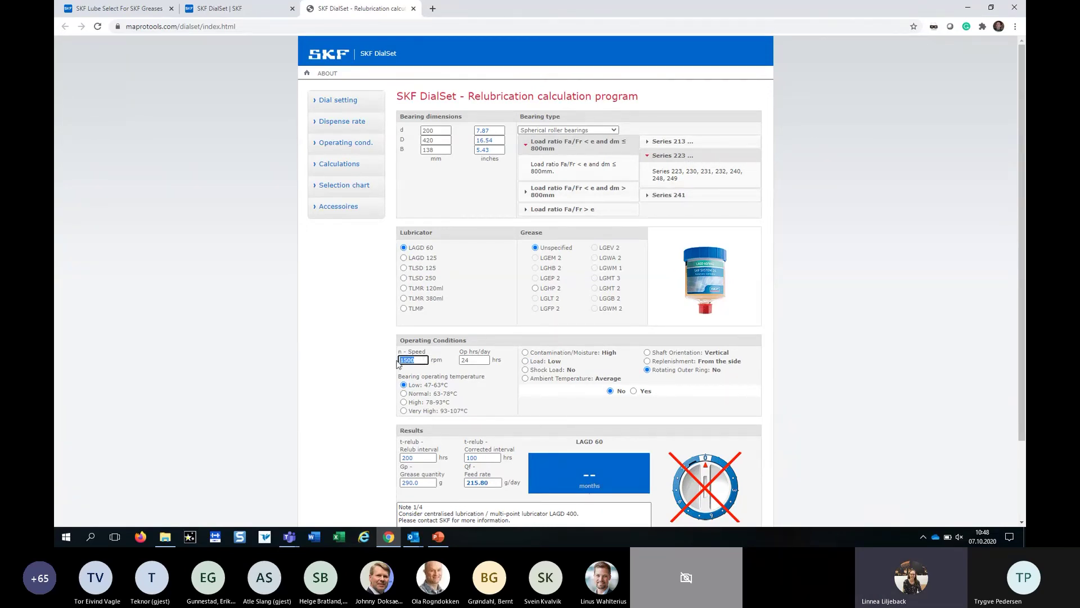
type("250")
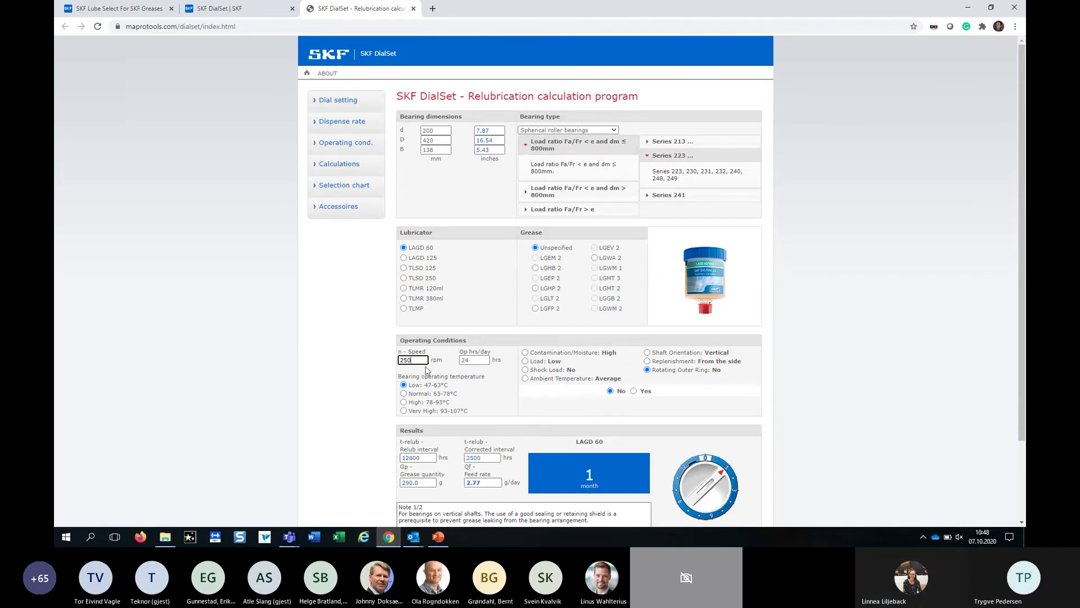
left_click_drag(478, 360, 459, 360)
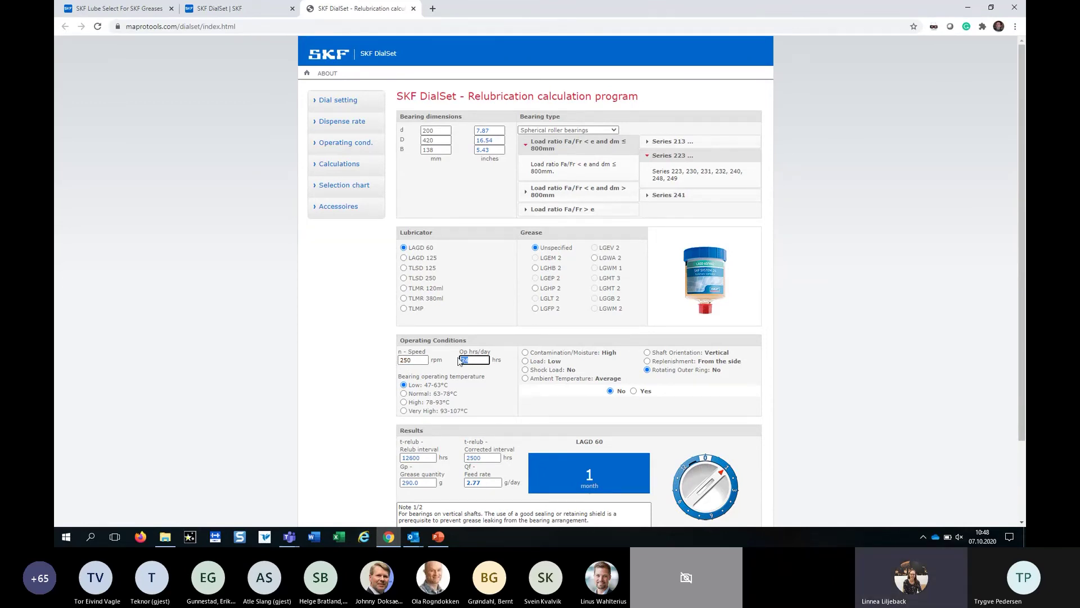
type("8")
- Check the contamination/moisture setting and set the bearing load to High
left_click(526, 353)
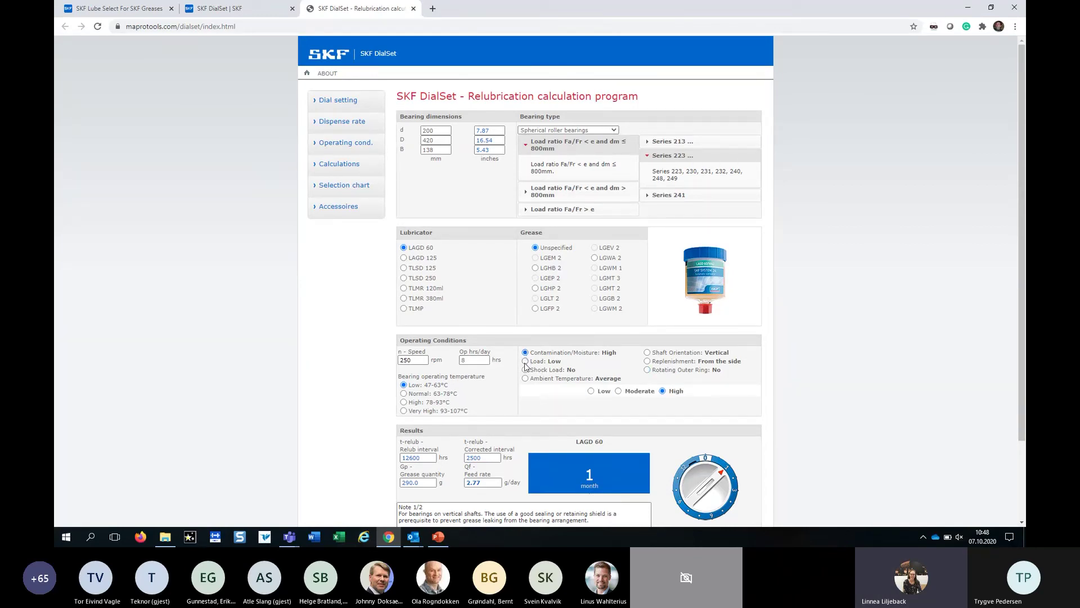
left_click(525, 361)
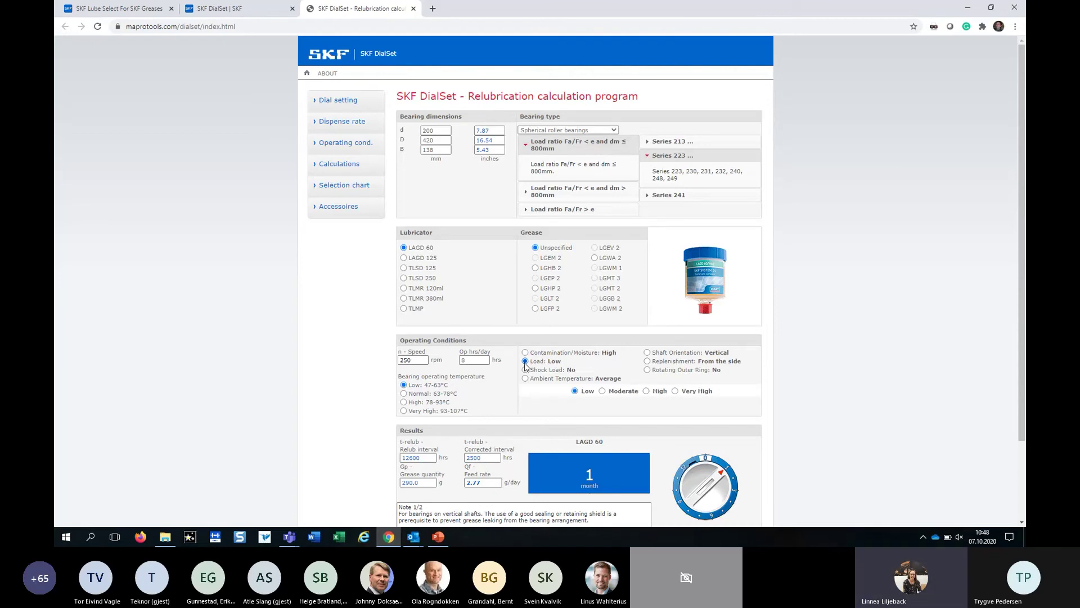
left_click(647, 392)
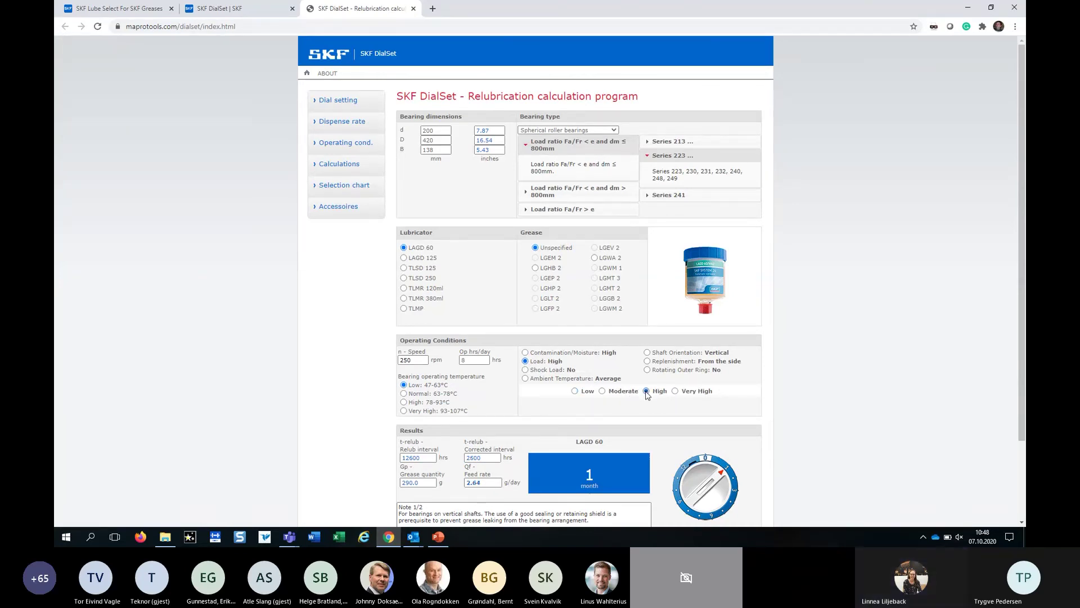
- Set the shock load to Yes and the shaft orientation to Horizontal in the operating conditions
left_click(525, 371)
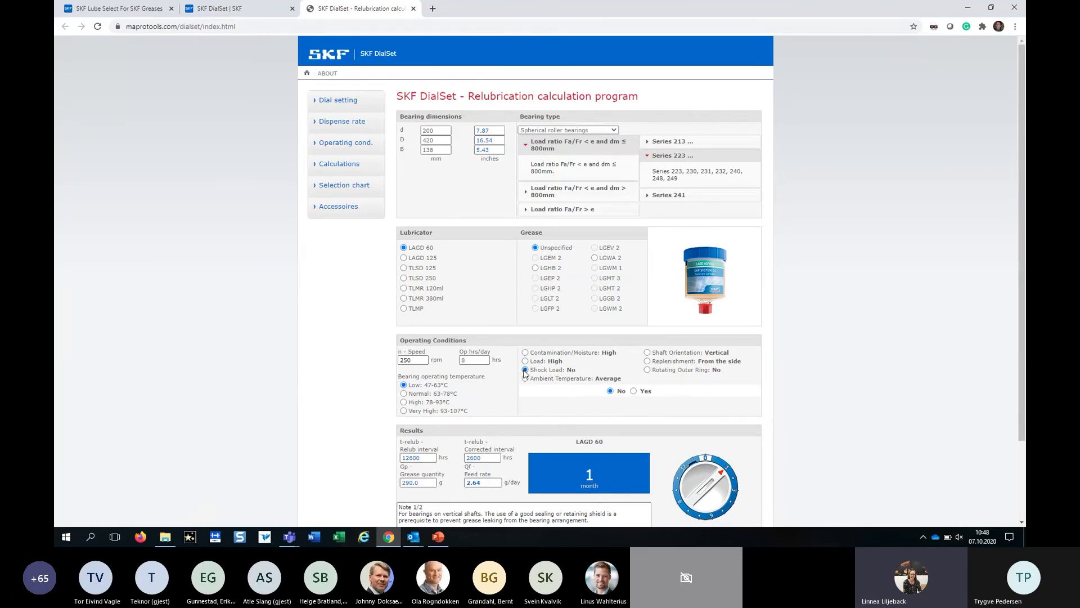
left_click(635, 392)
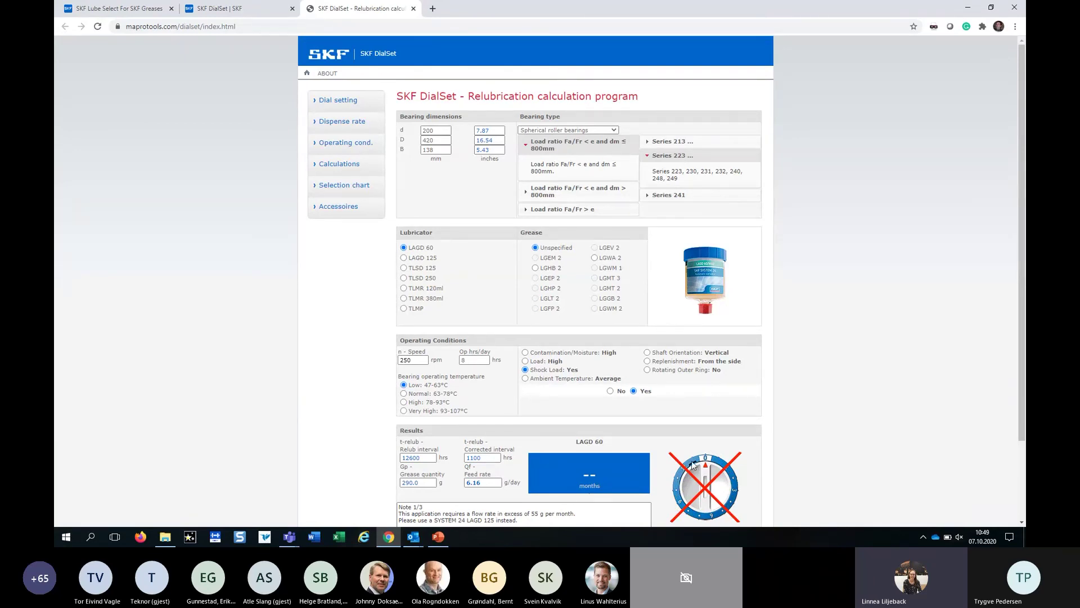
left_click(526, 380)
left_click(648, 353)
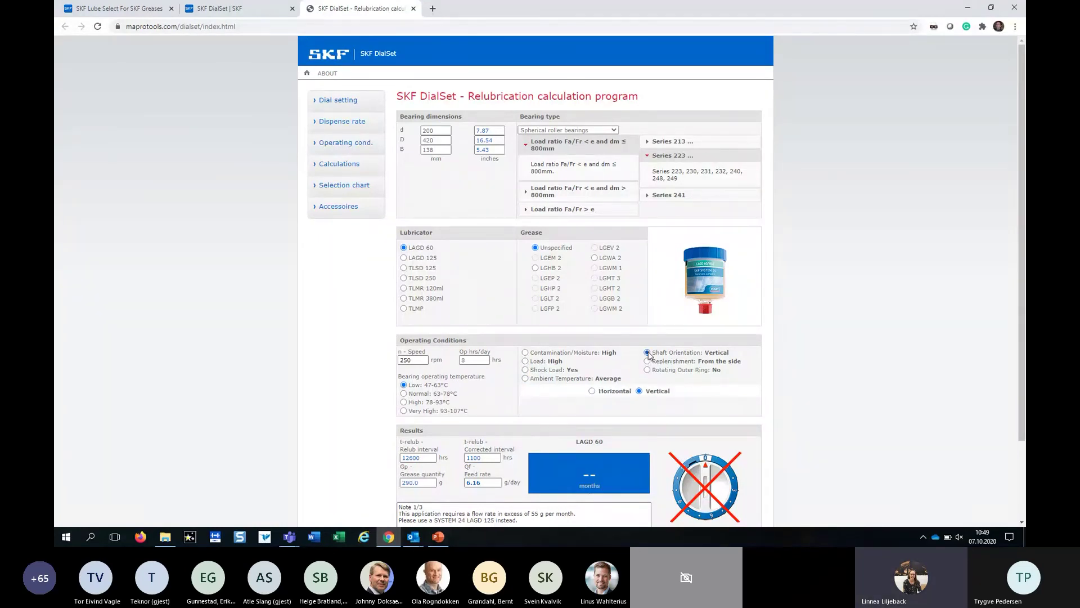
left_click(592, 392)
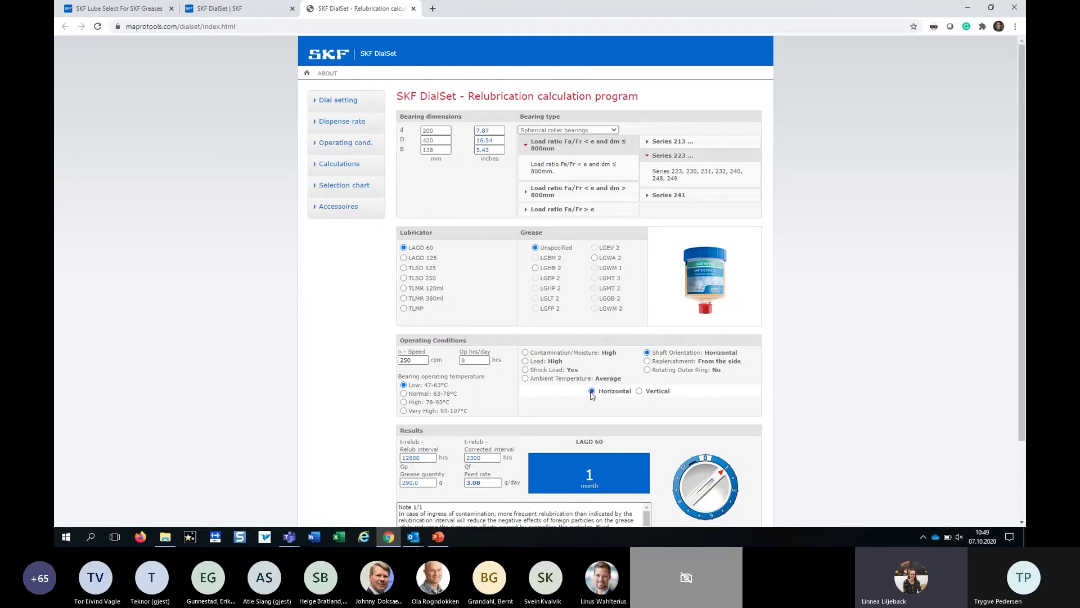
- Set the replenishment to Through W33 groove and the bearing operating temperature to High: 78-93°C
left_click(647, 363)
left_click(624, 391)
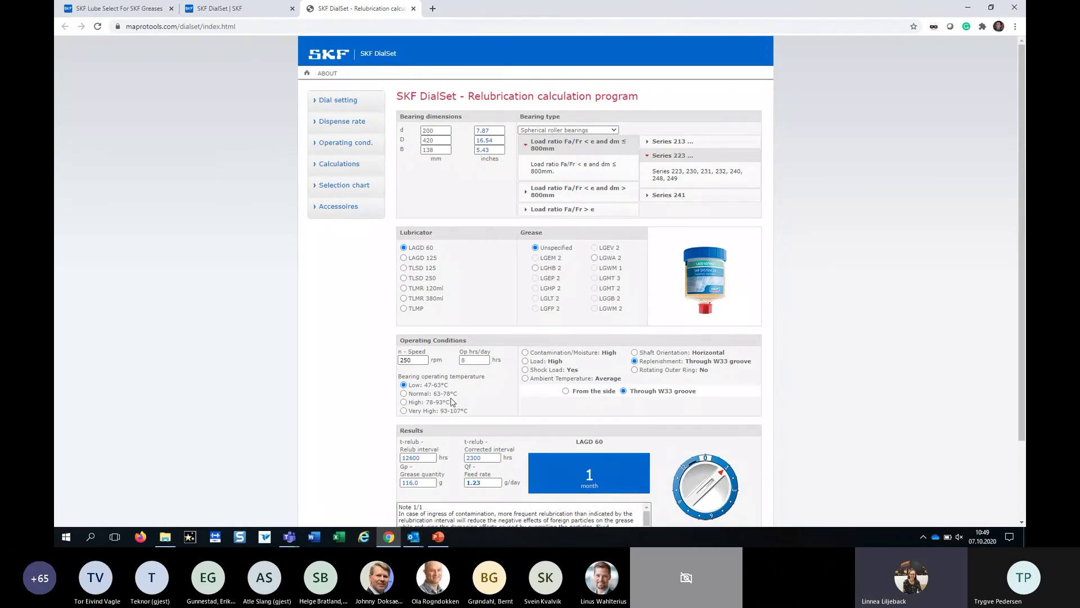
left_click(403, 403)
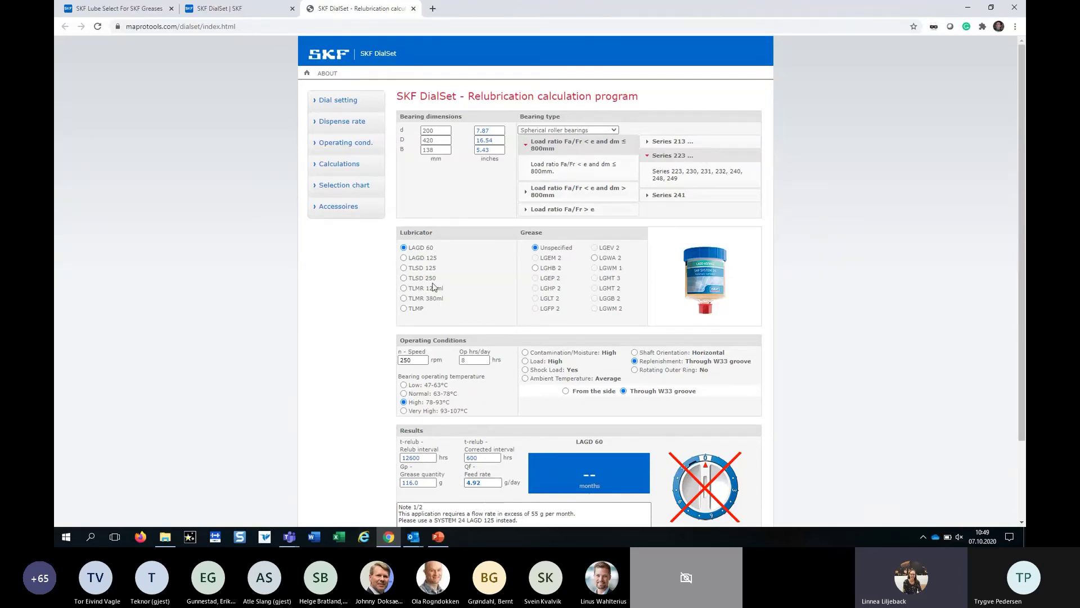
- Try the LAGD 125 lubricator, and switch the selection to TLMR 380ml
left_click(404, 258)
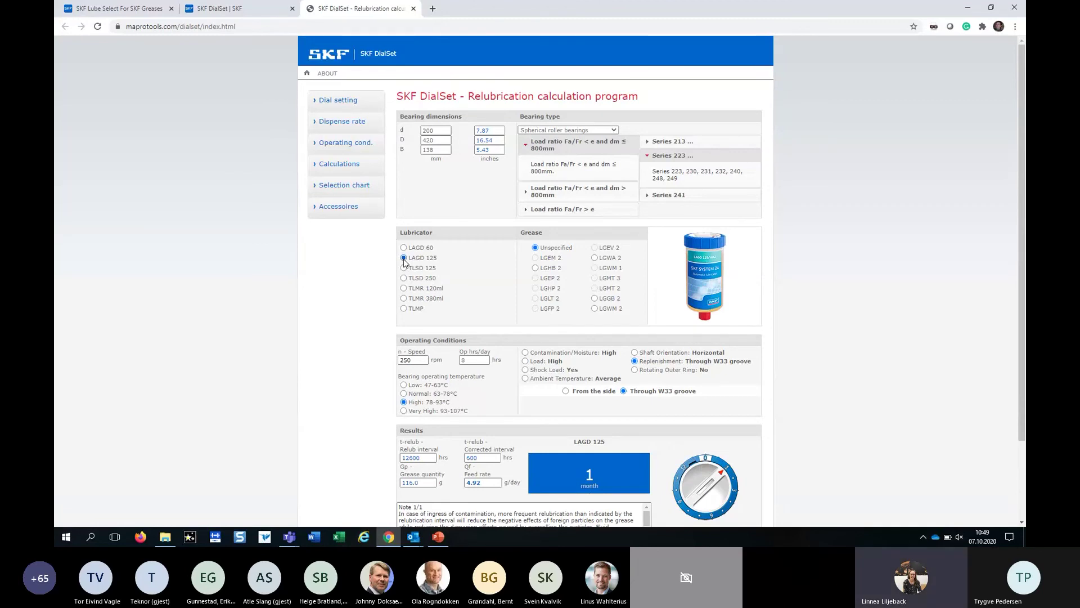
left_click(404, 299)
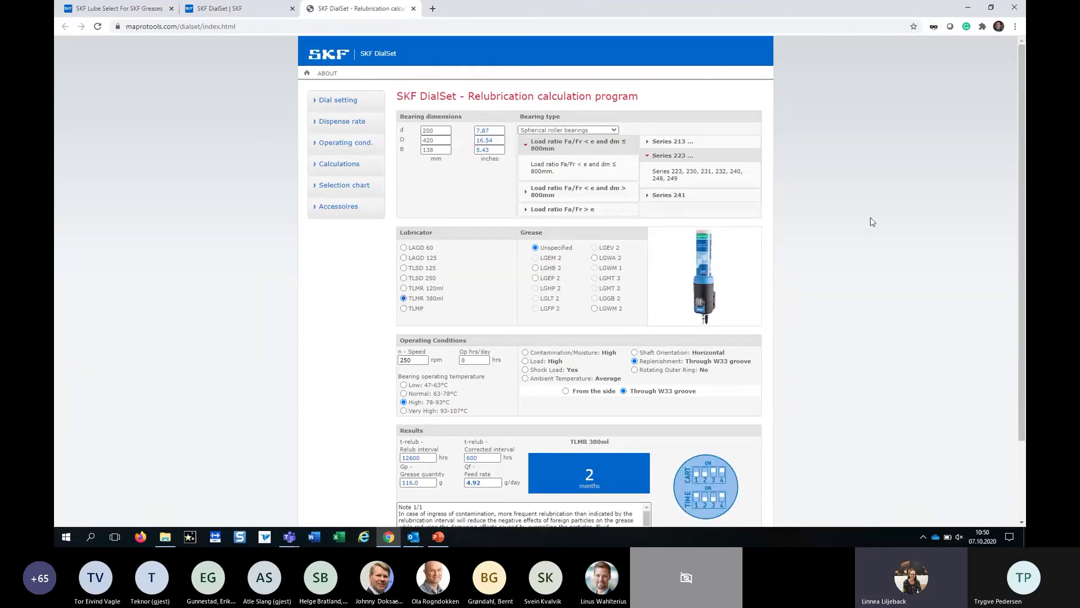
left_click_drag(1024, 135, 1025, 163)
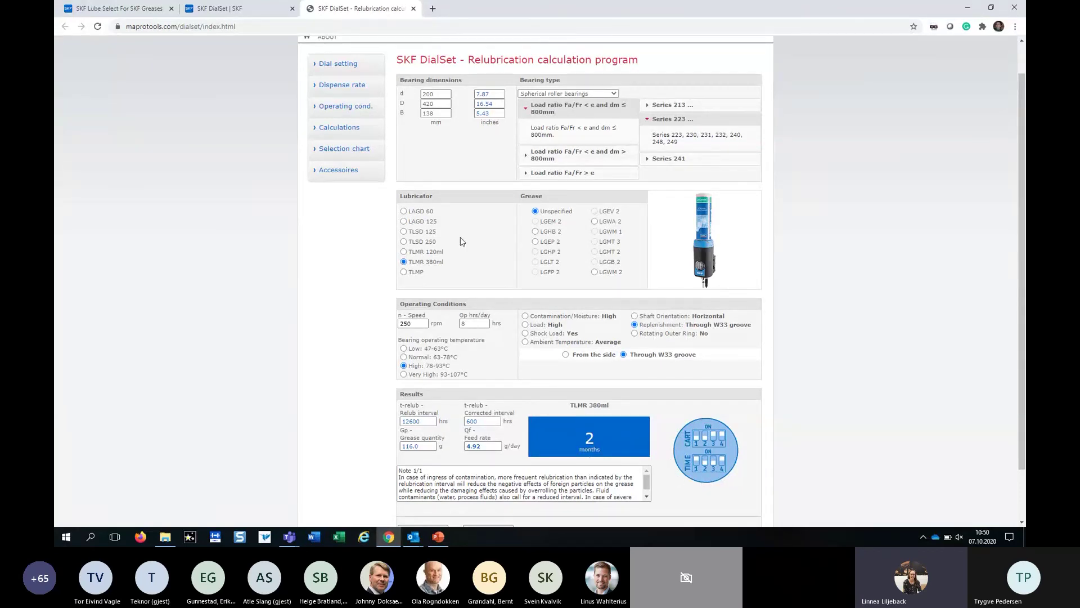
- Try the TLMR 120ml lubricator with Normal operating temperature, and return to TLMR 380ml with High temperature
left_click(404, 252)
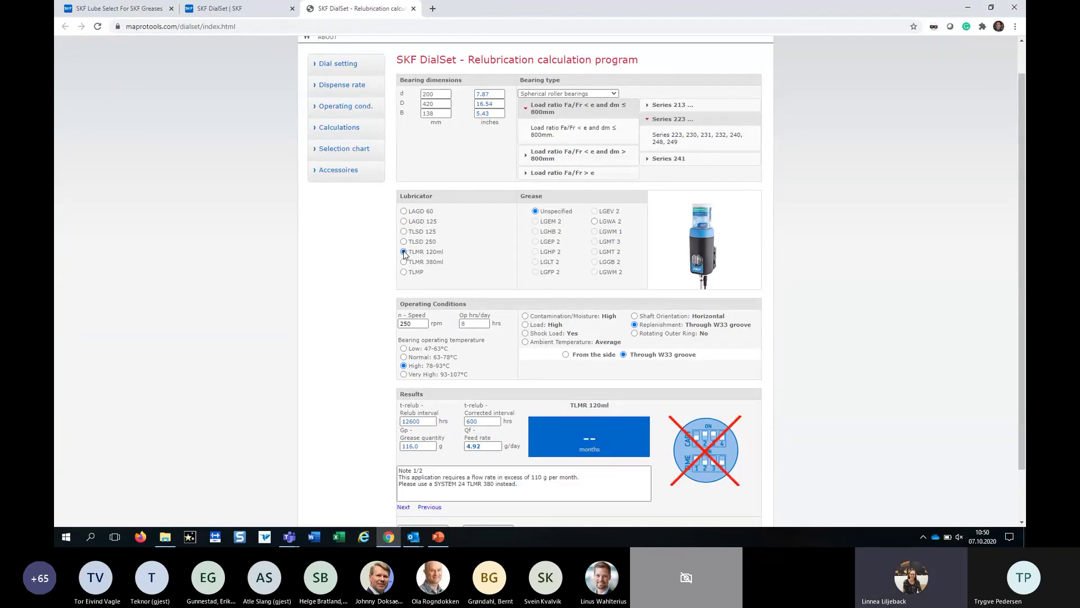
left_click(404, 357)
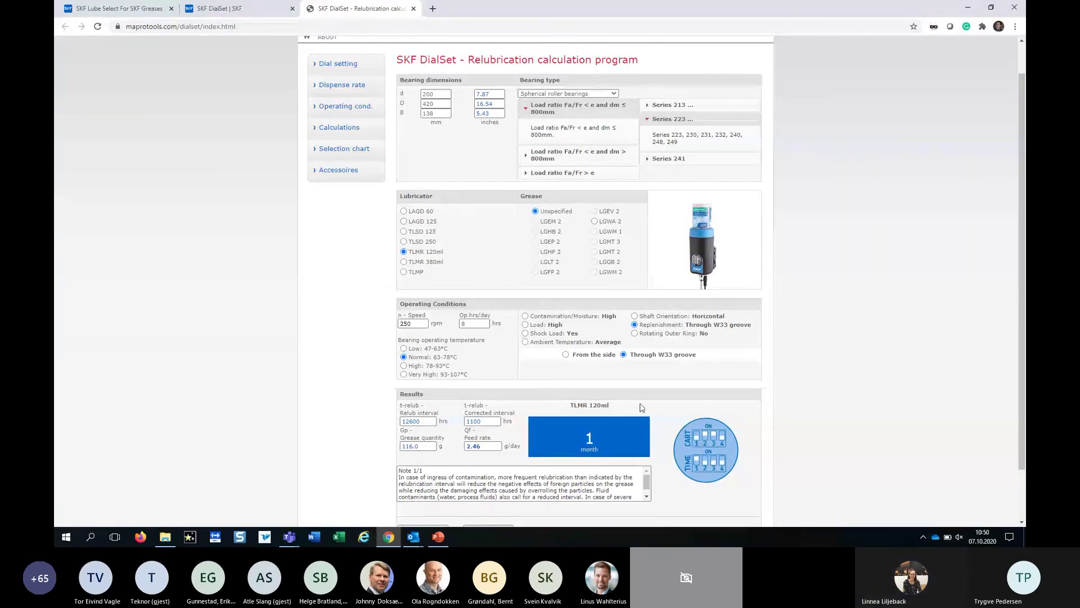
left_click(405, 261)
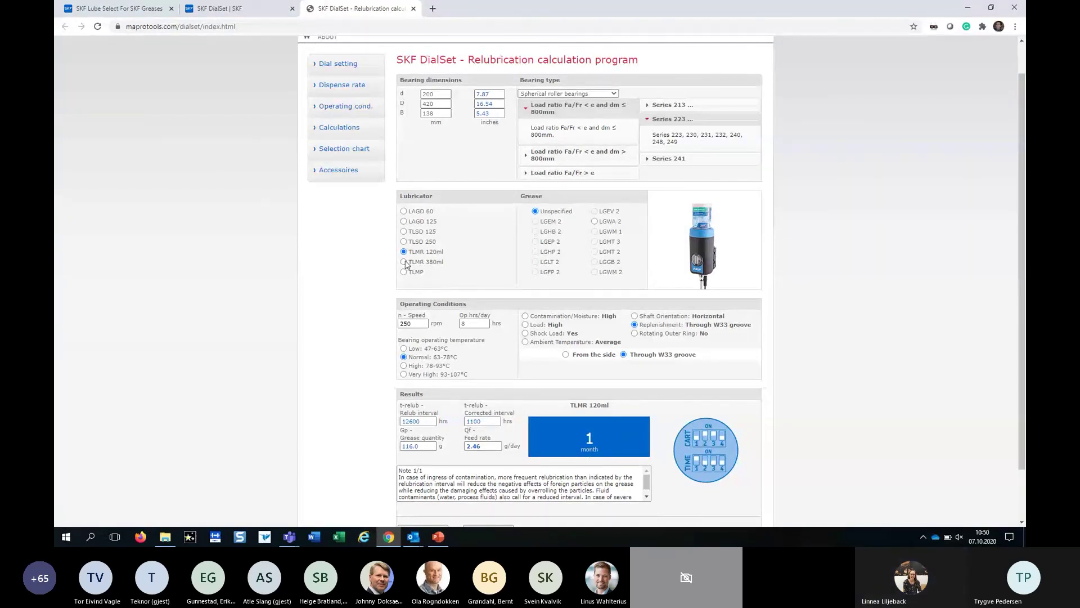
left_click(403, 365)
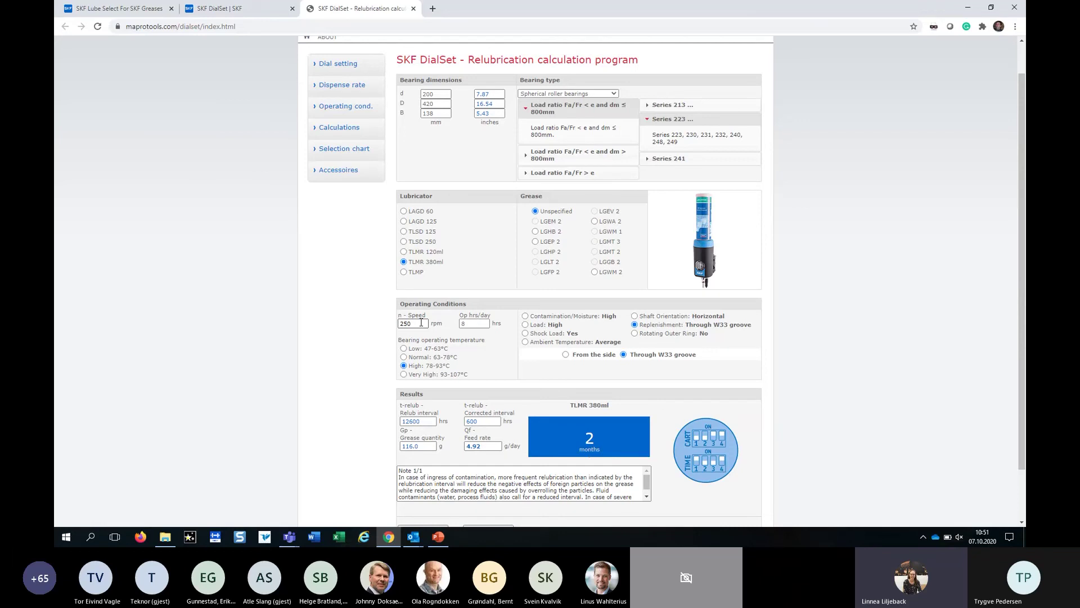
- Try a bearing speed of 300 rpm, and set the speed back to 250 rpm
left_click_drag(421, 322, 400, 323)
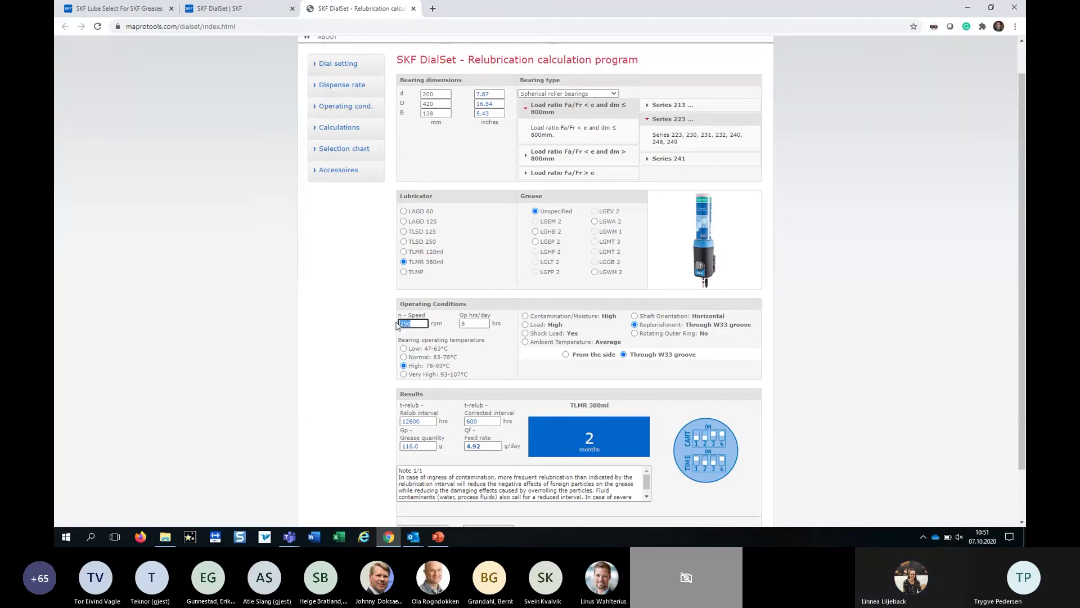
type("300")
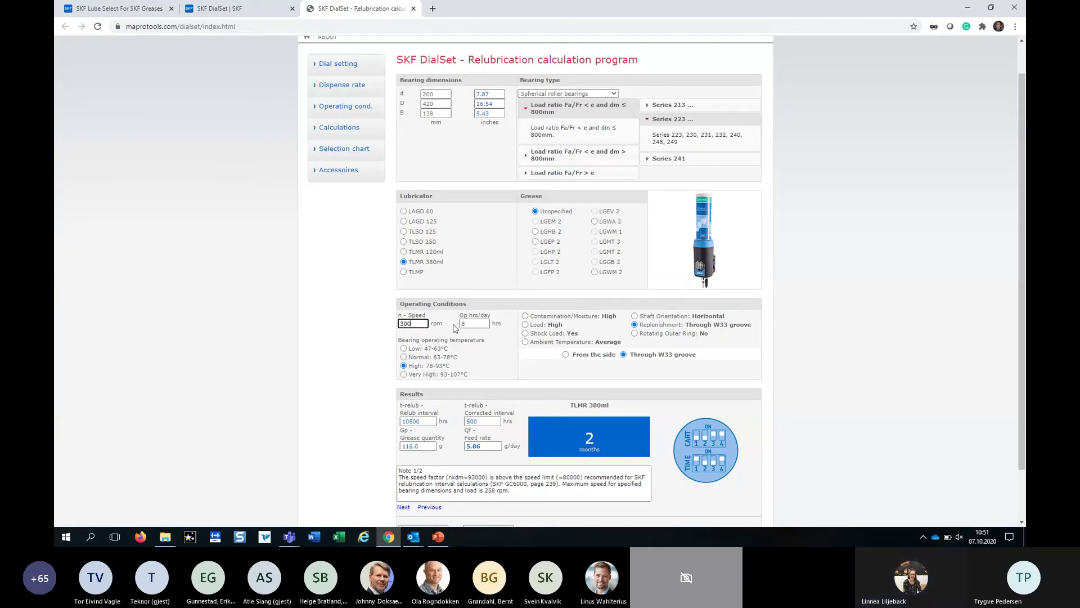
key("BackSpace")
key("BackSpace")
key("BackSpace")
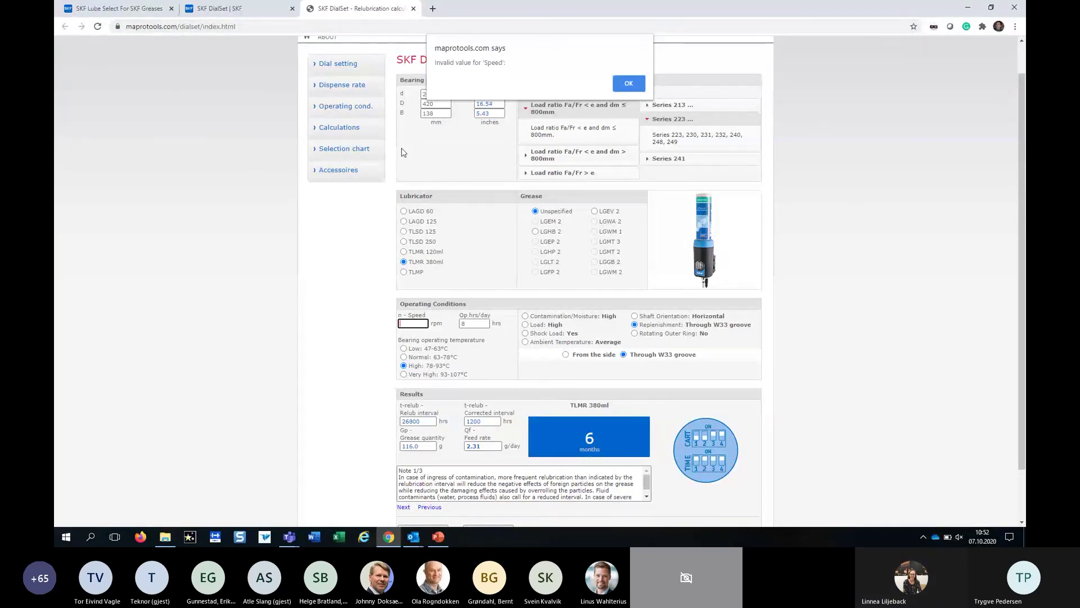
left_click(631, 82)
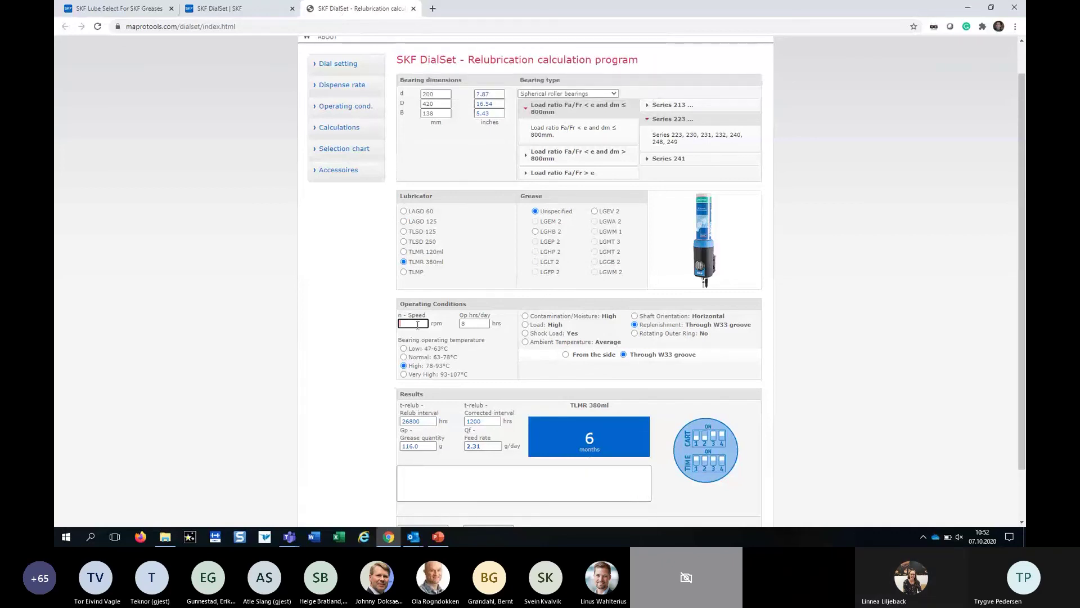
type("250")
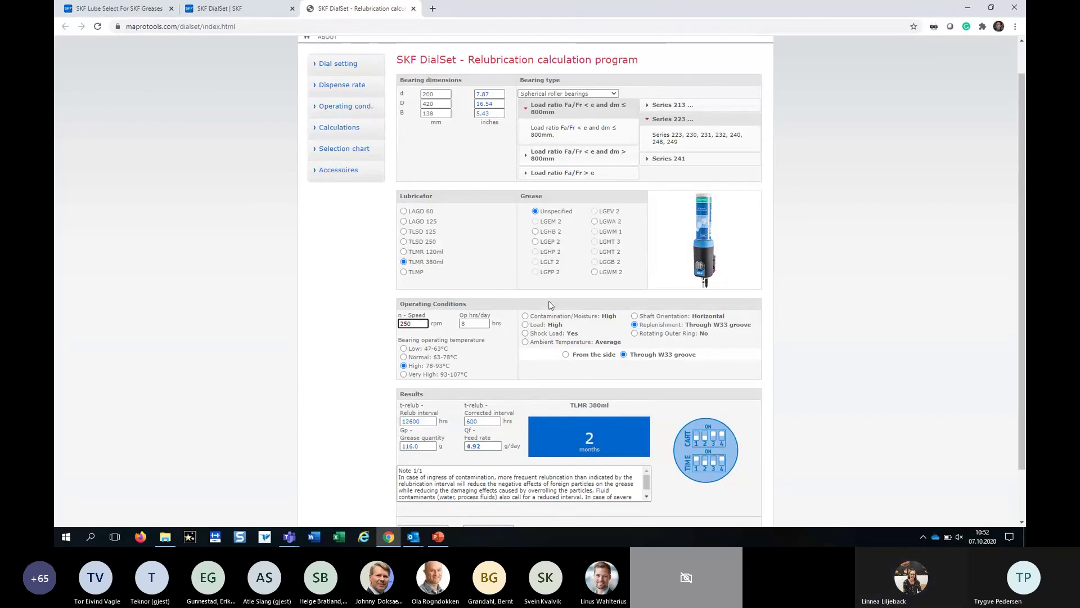
- Select LGHB 2 as the grease and review the recalculated relubrication results
left_click(535, 232)
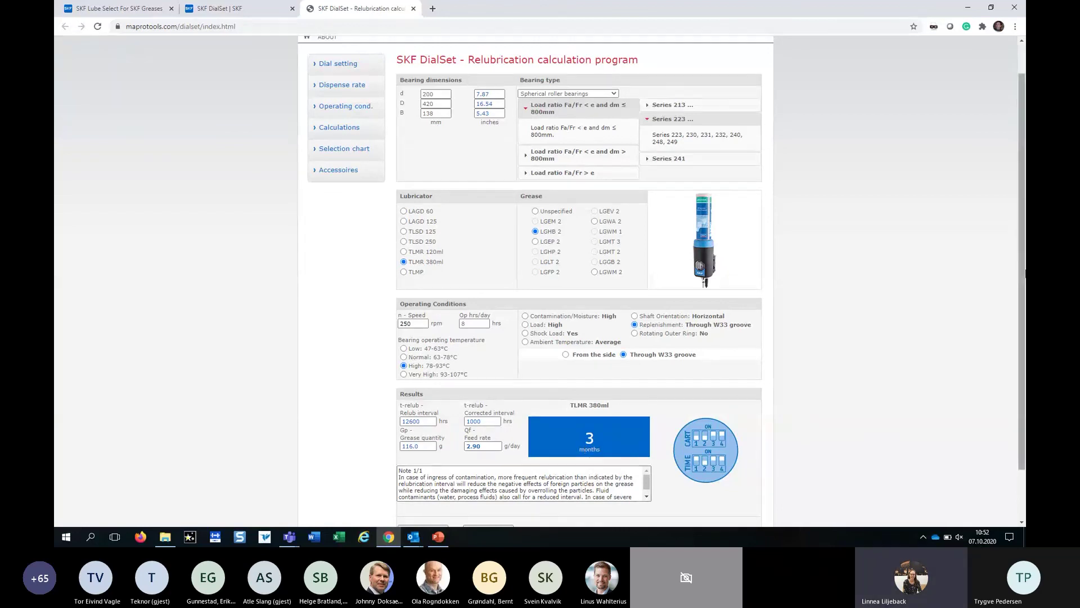
left_click_drag(1021, 266, 1022, 307)
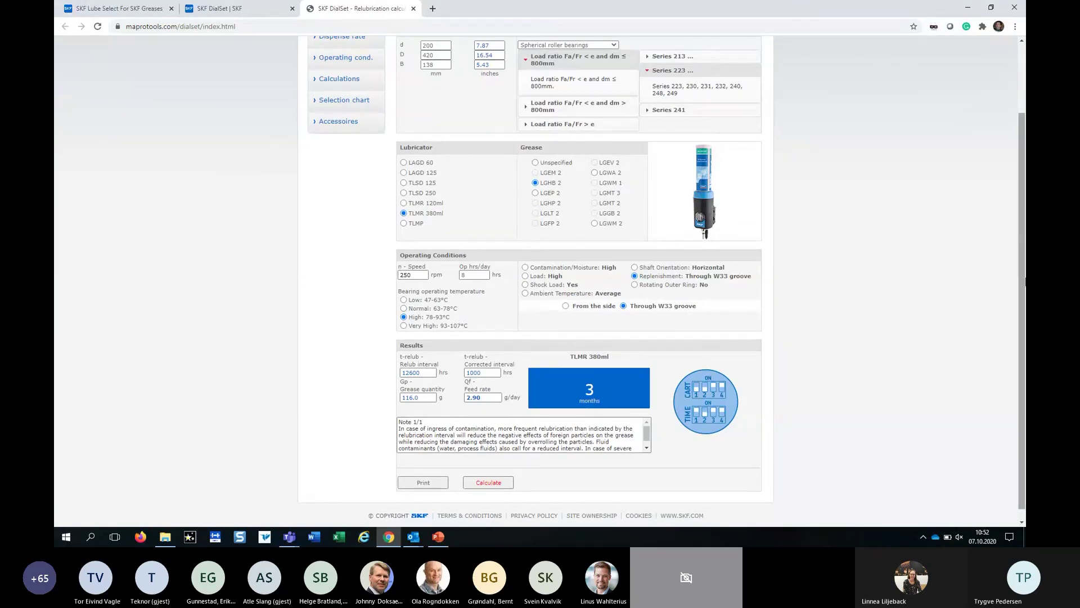
left_click_drag(1024, 276, 1024, 207)
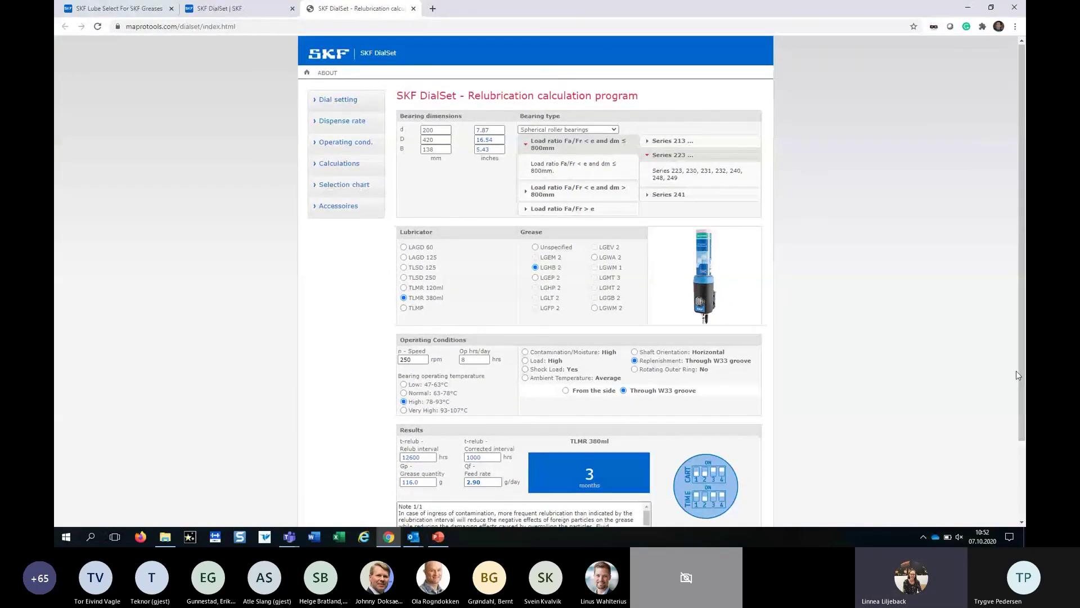
left_click_drag(1021, 375, 1020, 451)
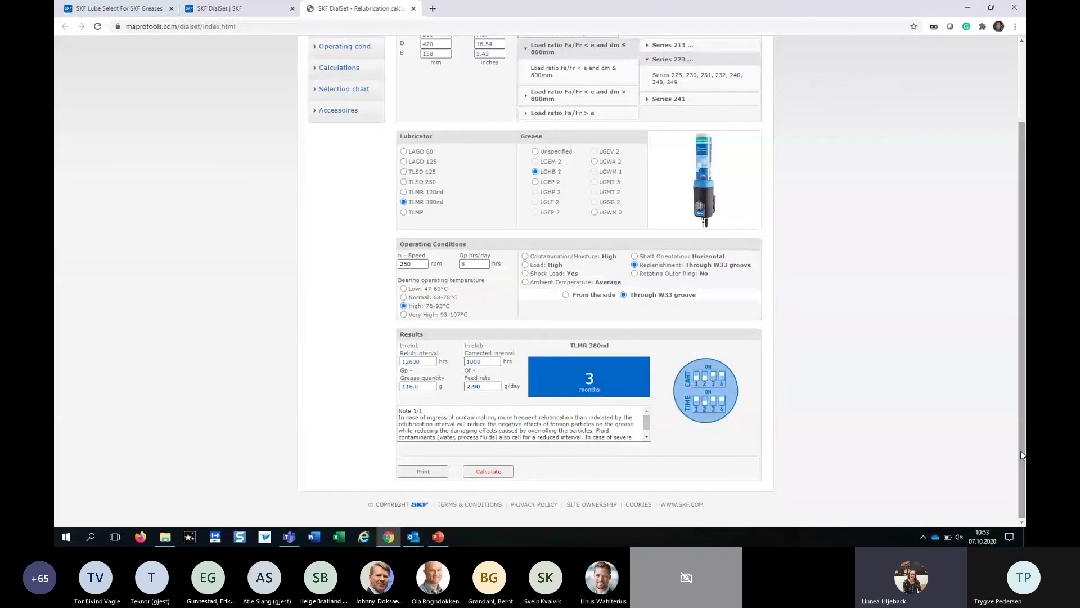